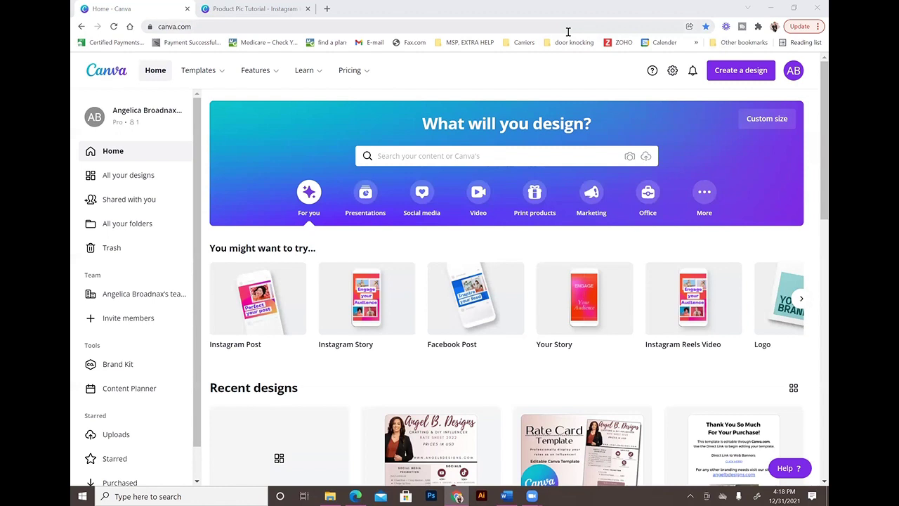
Switch to the Product Pic Tutorial design, with the Malibu Splash tumbler photo on page 2.
{"action": "left_click", "coordinate": [735, 73]}
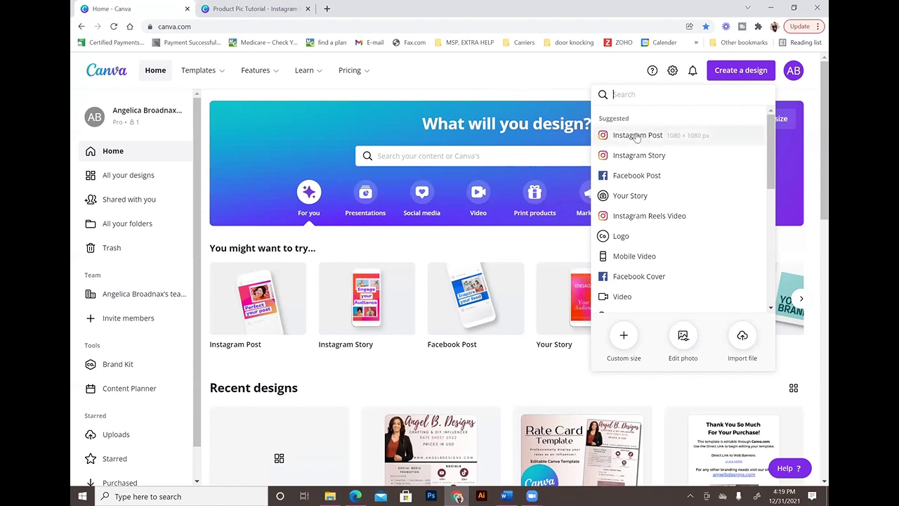
{"action": "left_click", "coordinate": [253, 8]}
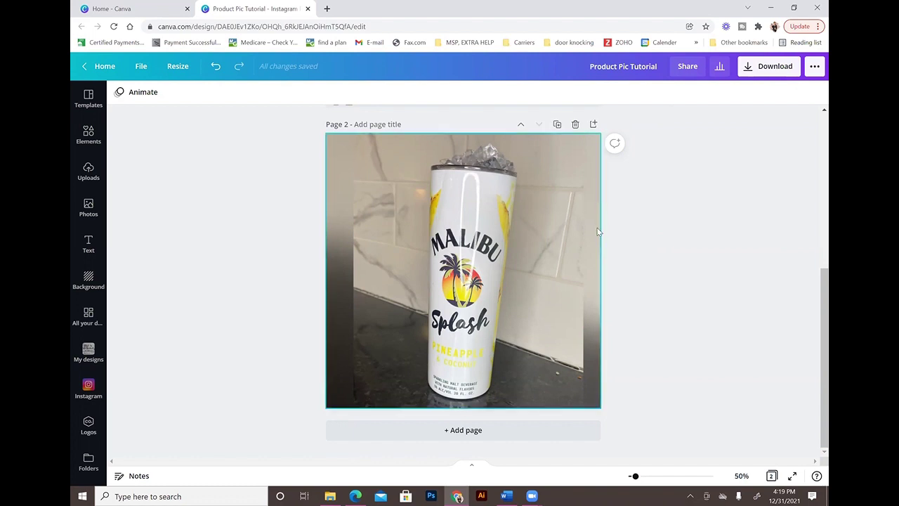
Raise the page 2 tumbler photo's Brightness to 13 and set its Blur to -8.
{"action": "left_click", "coordinate": [561, 244]}
{"action": "left_click", "coordinate": [639, 228]}
{"action": "left_click", "coordinate": [571, 191]}
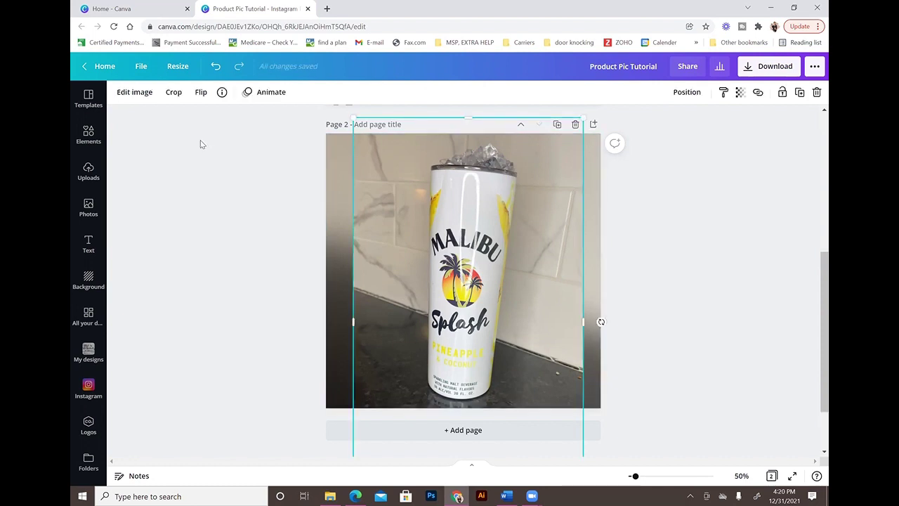
{"action": "left_click", "coordinate": [133, 92]}
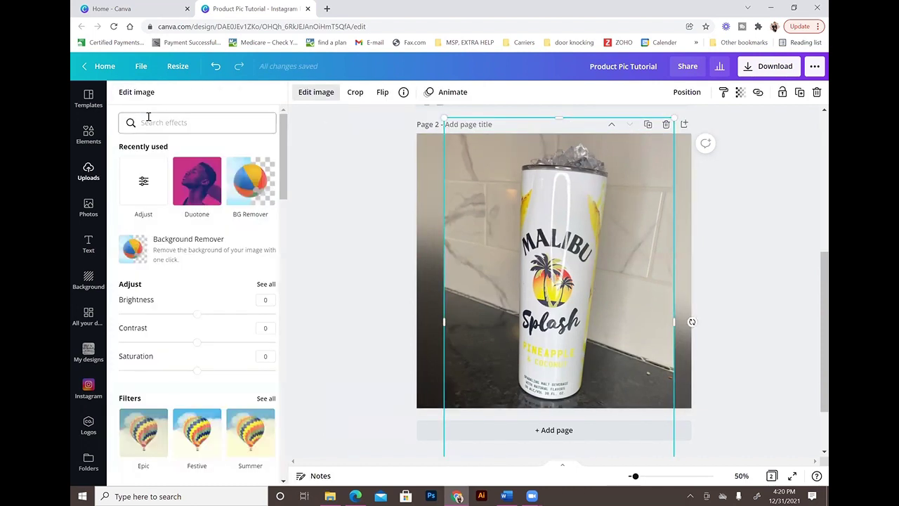
{"action": "left_click", "coordinate": [266, 285]}
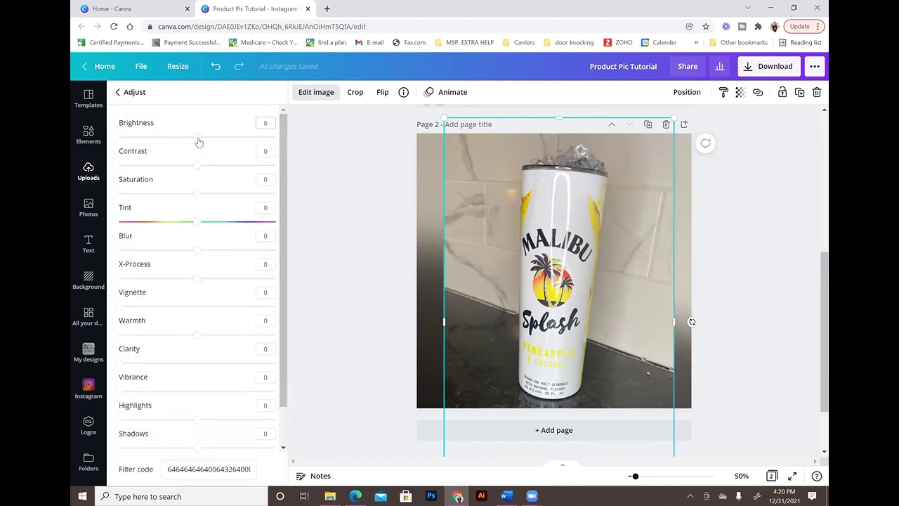
{"action": "left_click_drag", "start_coordinate": [199, 138], "coordinate": [207, 146]}
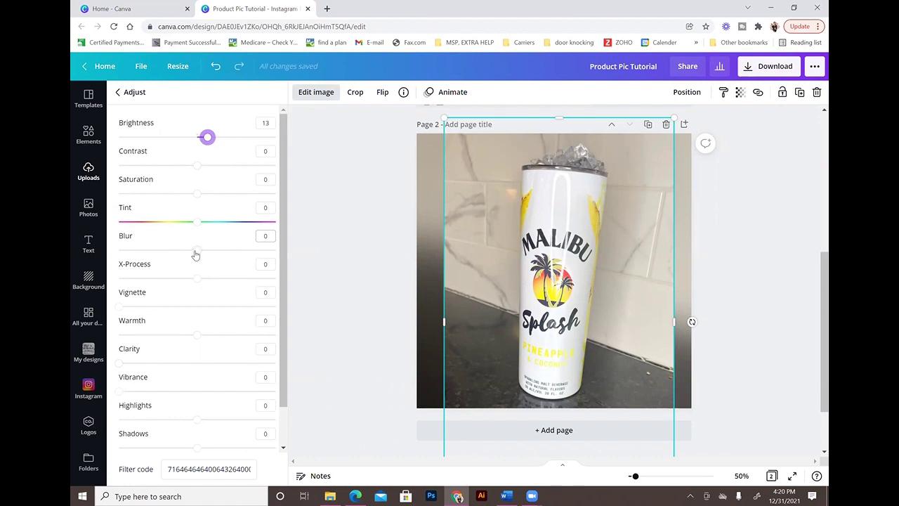
{"action": "left_click_drag", "start_coordinate": [195, 253], "coordinate": [191, 251]}
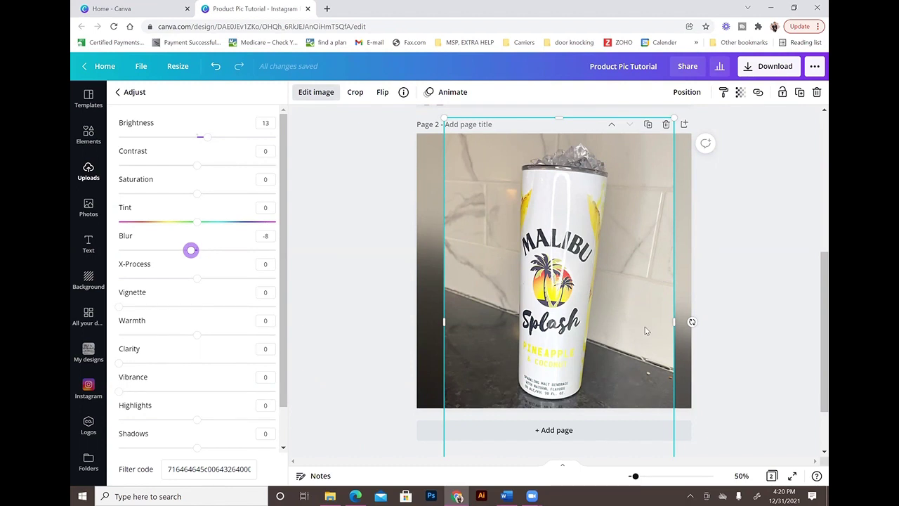
{"action": "left_click", "coordinate": [374, 295]}
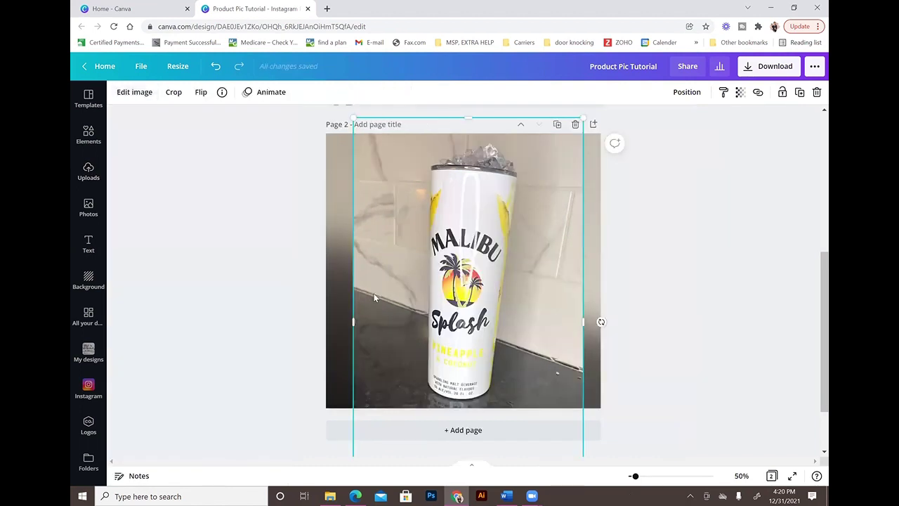
Deselect the photo and compare pages 1 and 2, ending on the finished page 1 post.
{"action": "left_click", "coordinate": [273, 306]}
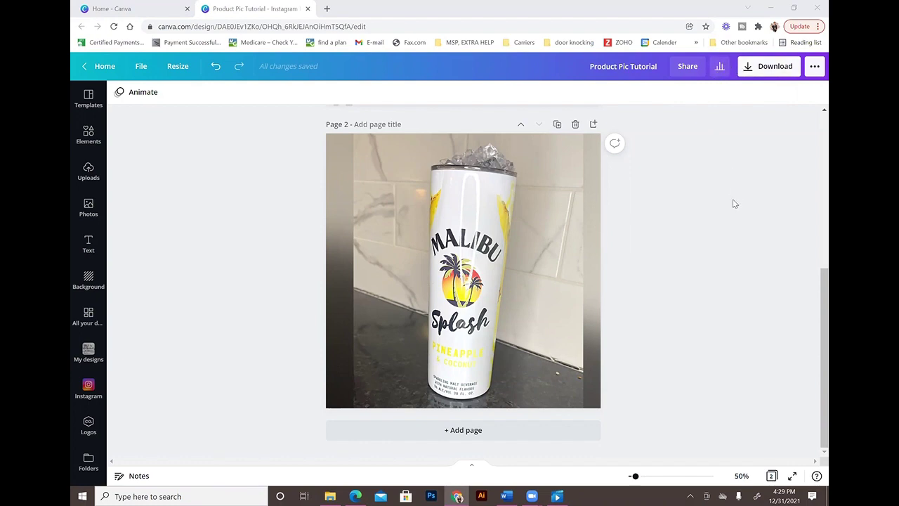
{"action": "scroll", "coordinate": [739, 206], "scroll_direction": "up", "scroll_amount": 5}
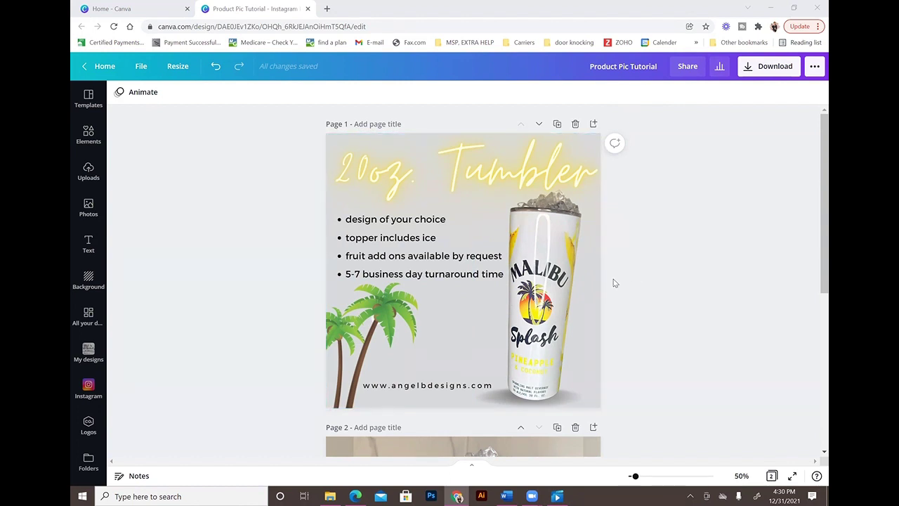
{"action": "scroll", "coordinate": [612, 283], "scroll_direction": "down", "scroll_amount": 5}
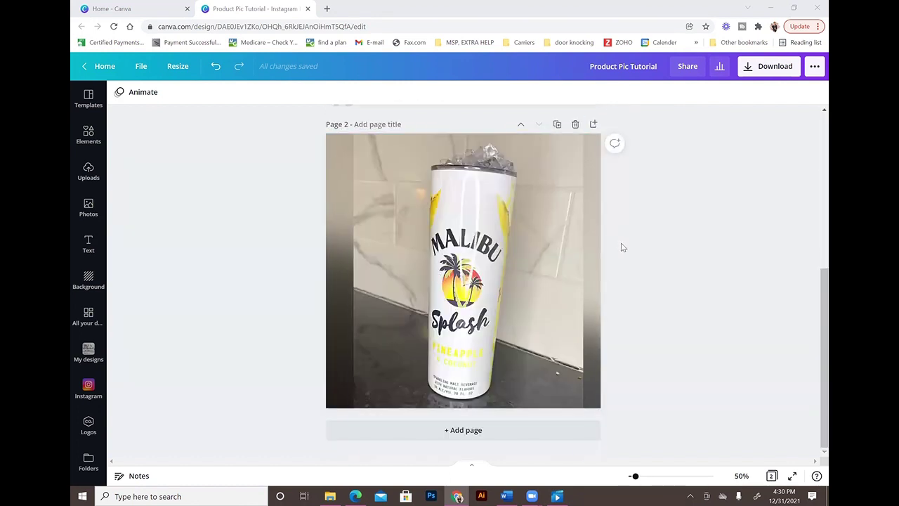
{"action": "scroll", "coordinate": [641, 247], "scroll_direction": "up", "scroll_amount": 5}
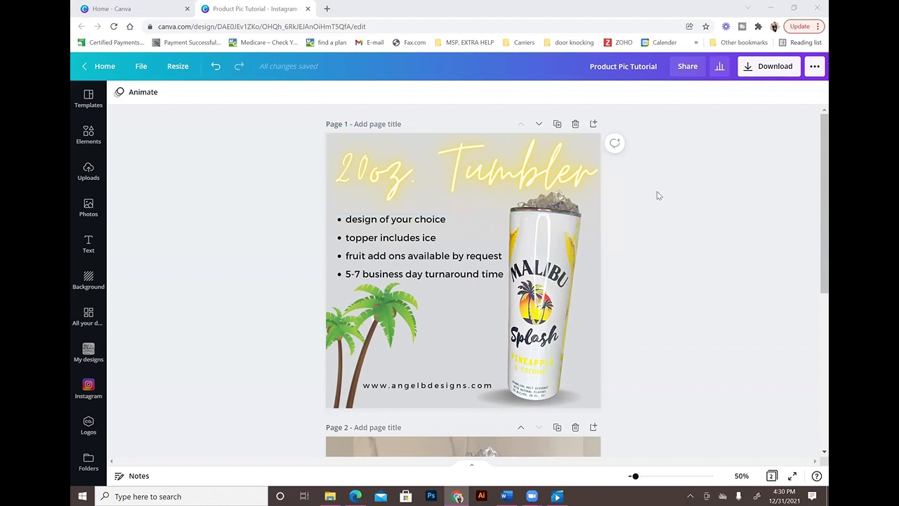
{"action": "scroll", "coordinate": [672, 208], "scroll_direction": "down", "scroll_amount": 5}
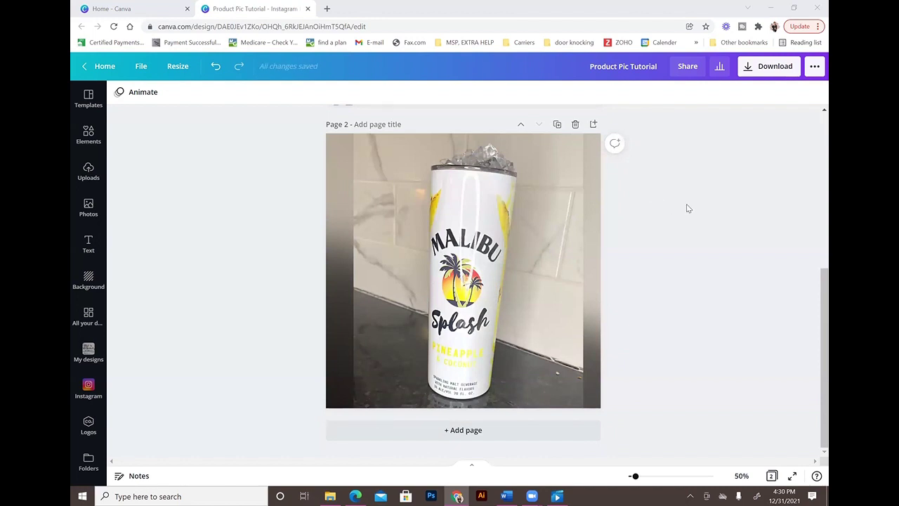
{"action": "scroll", "coordinate": [692, 212], "scroll_direction": "up", "scroll_amount": 5}
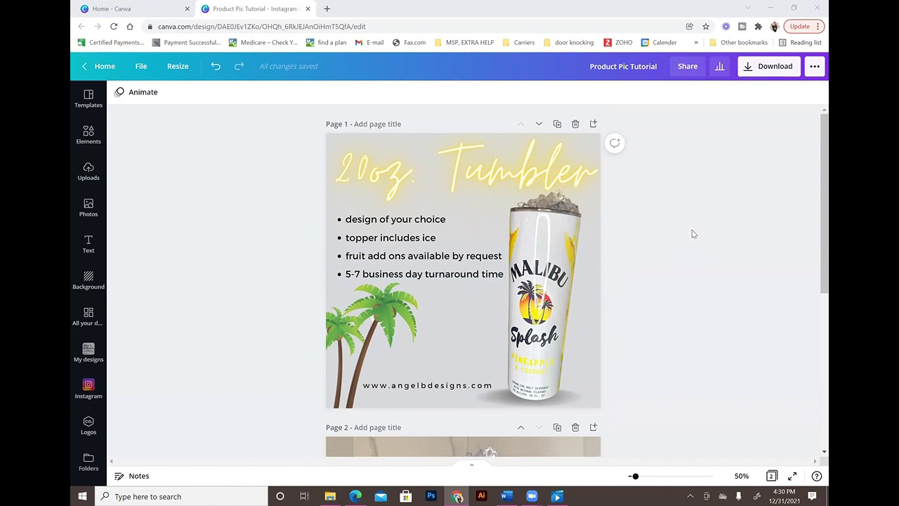
{"action": "left_click", "coordinate": [407, 179]}
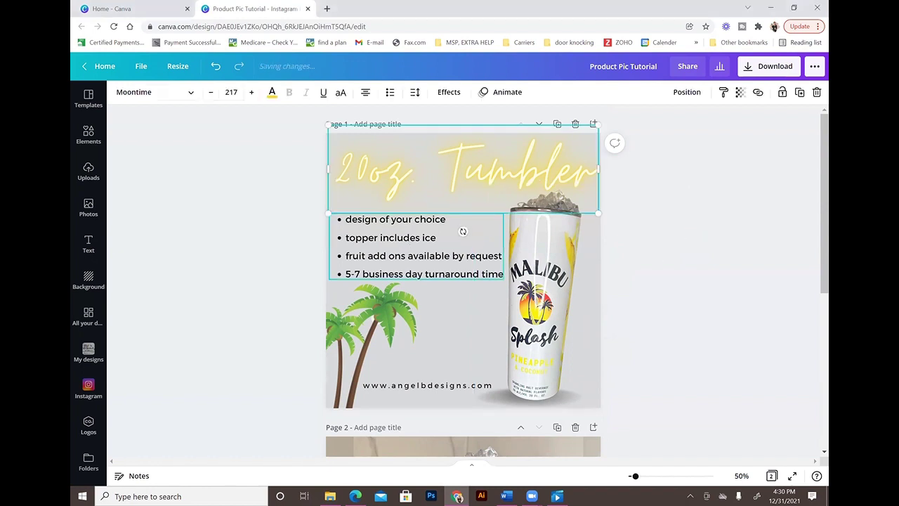
{"action": "left_click", "coordinate": [699, 279]}
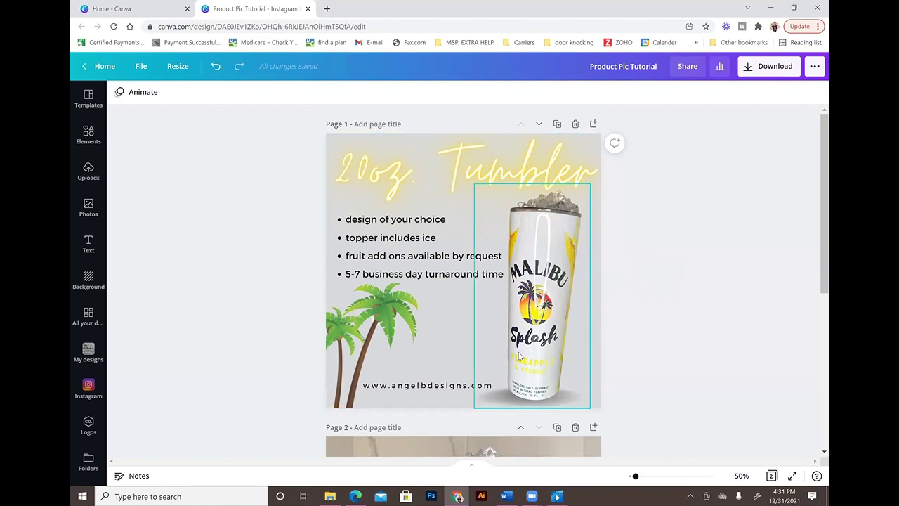
{"action": "scroll", "coordinate": [677, 362], "scroll_direction": "down", "scroll_amount": 5}
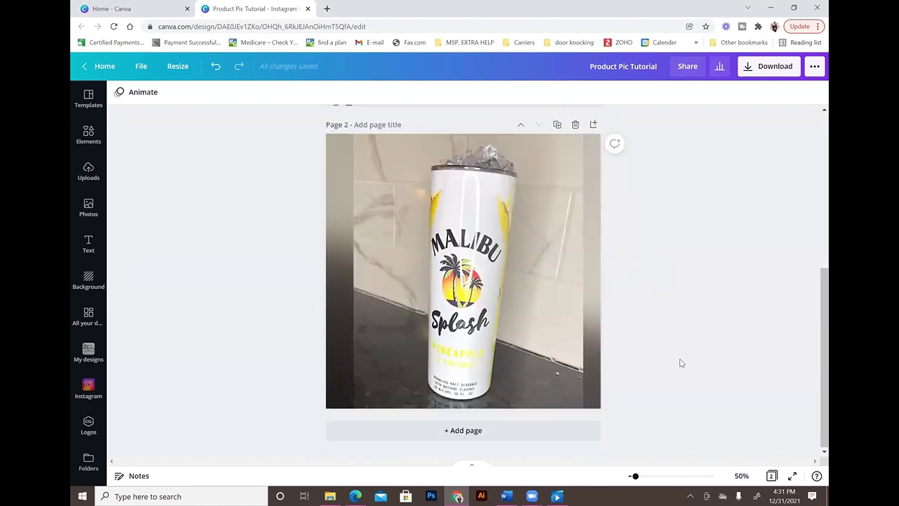
{"action": "scroll", "coordinate": [673, 357], "scroll_direction": "up", "scroll_amount": 5}
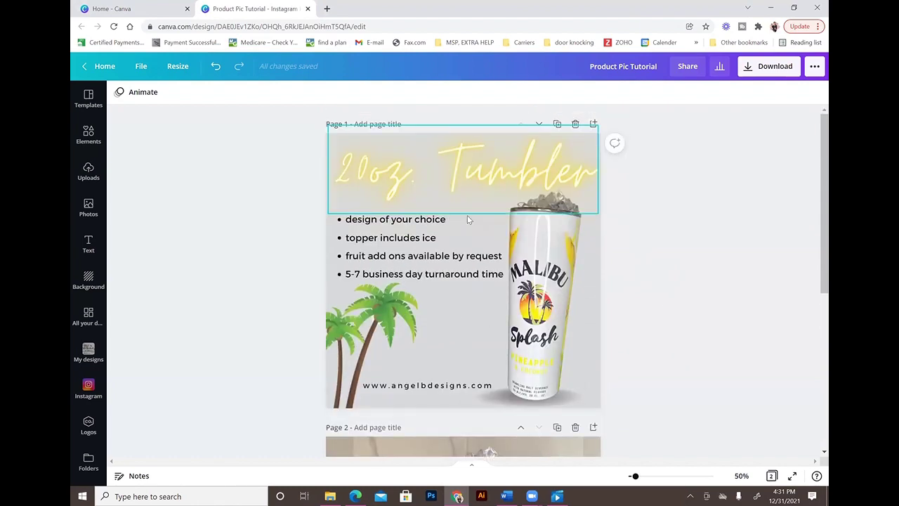
{"action": "scroll", "coordinate": [642, 315], "scroll_direction": "down", "scroll_amount": 1}
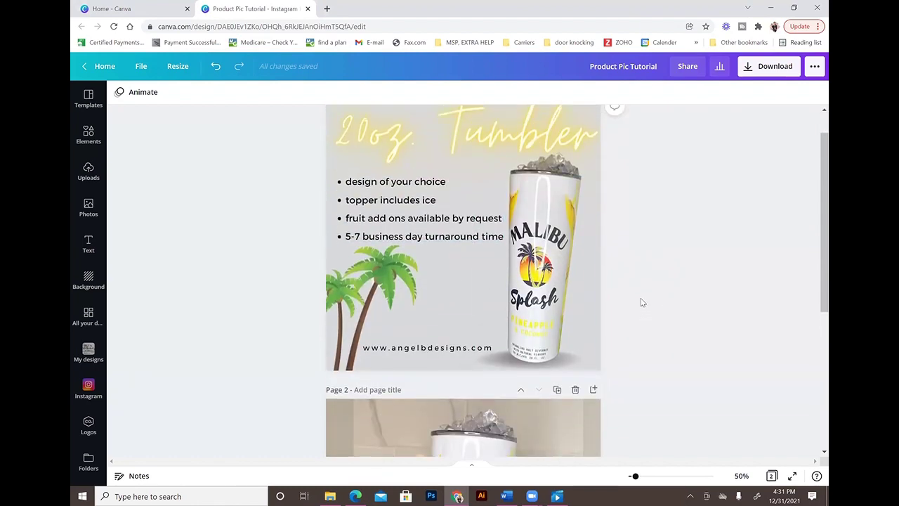
{"action": "scroll", "coordinate": [640, 298], "scroll_direction": "up", "scroll_amount": 1}
{"action": "scroll", "coordinate": [732, 390], "scroll_direction": "down", "scroll_amount": 5}
Add a new white page 3 and place the uploaded tumbler photo on it.
{"action": "left_click", "coordinate": [518, 438]}
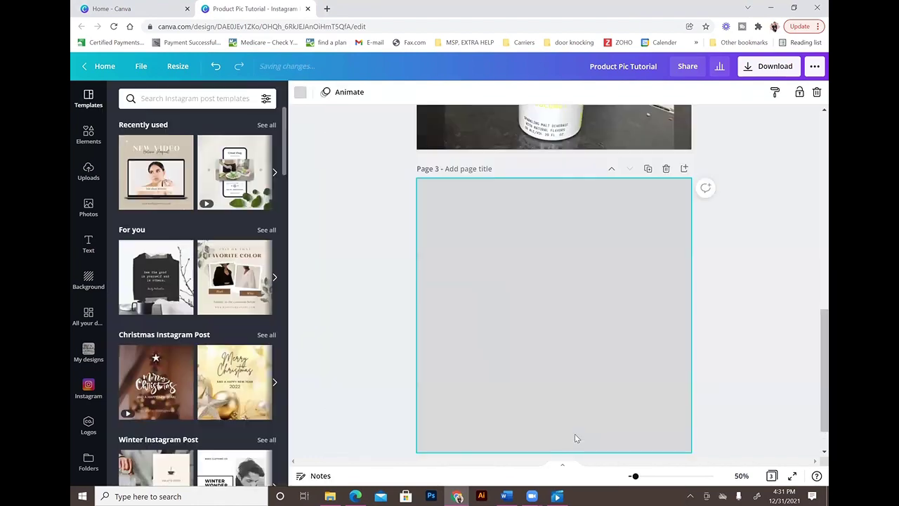
{"action": "left_click", "coordinate": [300, 92]}
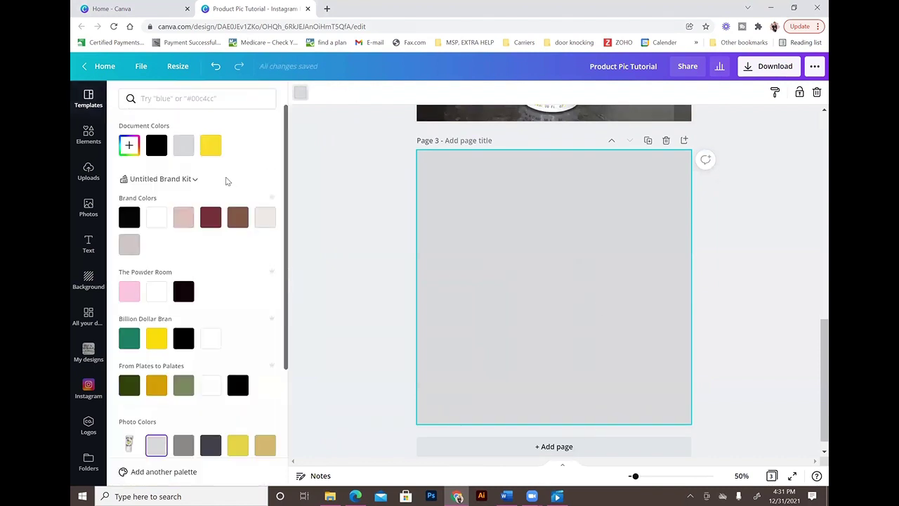
{"action": "left_click", "coordinate": [156, 220]}
{"action": "left_click", "coordinate": [373, 207]}
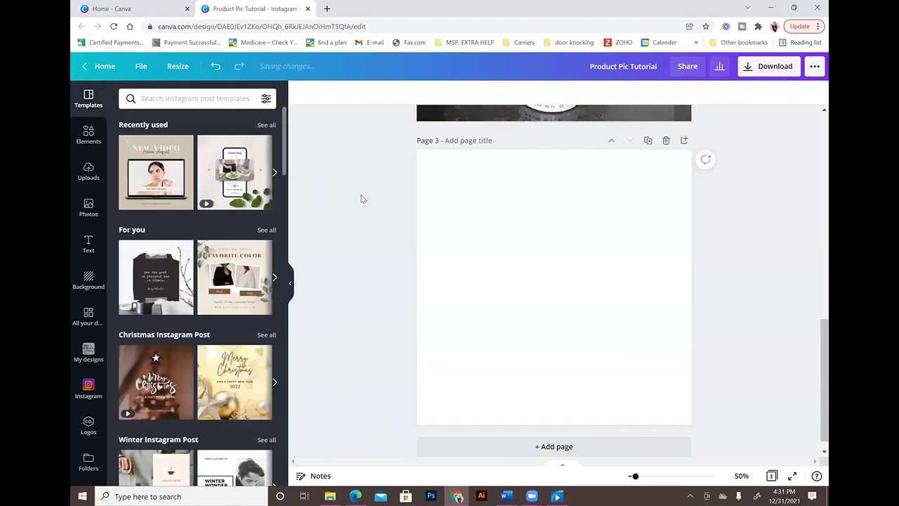
{"action": "left_click", "coordinate": [89, 172]}
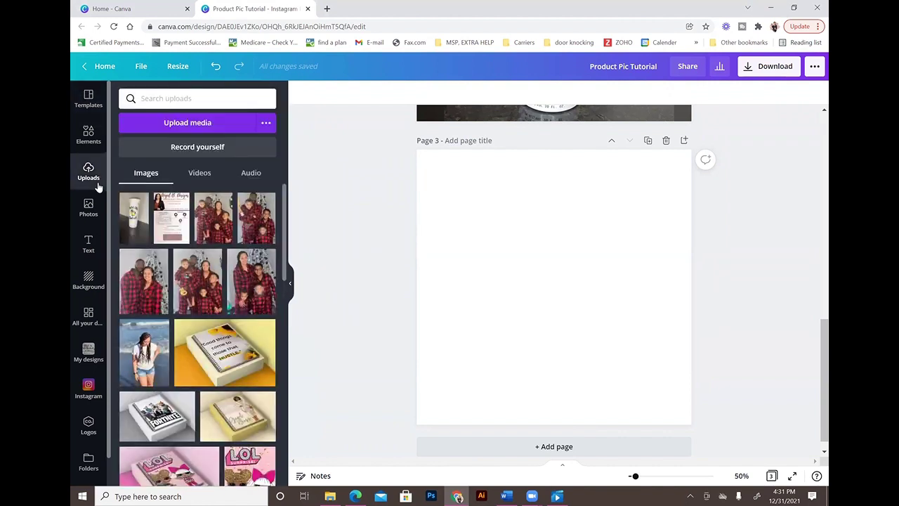
{"action": "left_click", "coordinate": [132, 224]}
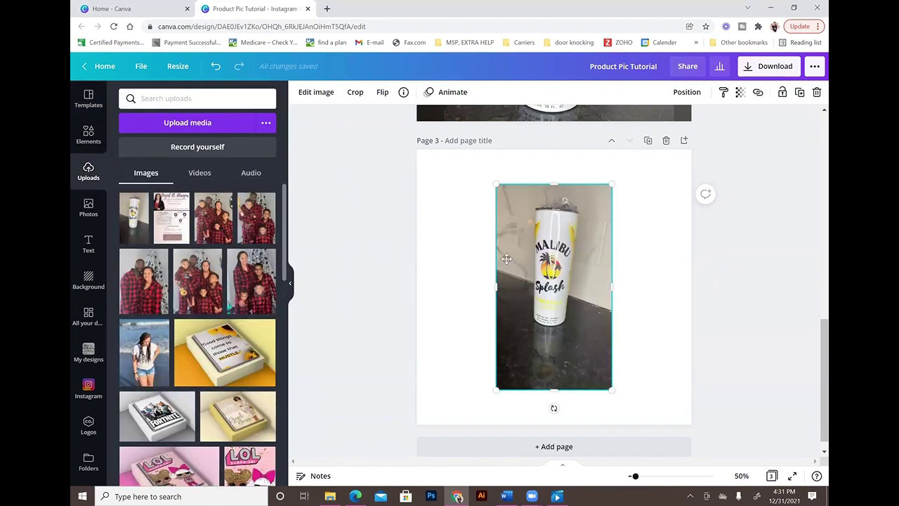
{"action": "mouse_move", "coordinate": [532, 259]}
{"action": "left_mouse_down"}
{"action": "mouse_move", "coordinate": [556, 271]}
{"action": "mouse_move", "coordinate": [548, 261]}
{"action": "left_mouse_up"}
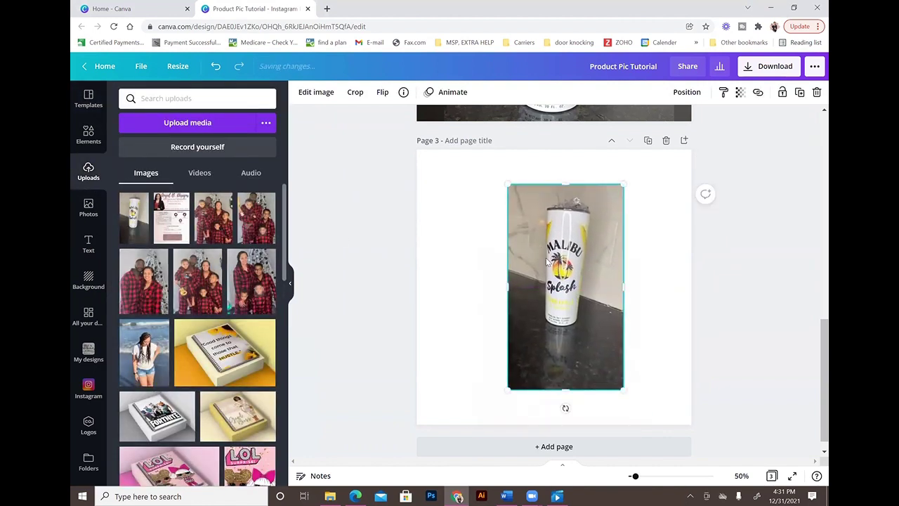
Remove the tumbler photo's background and trim all four edges closely around the tumbler.
{"action": "left_click", "coordinate": [317, 92]}
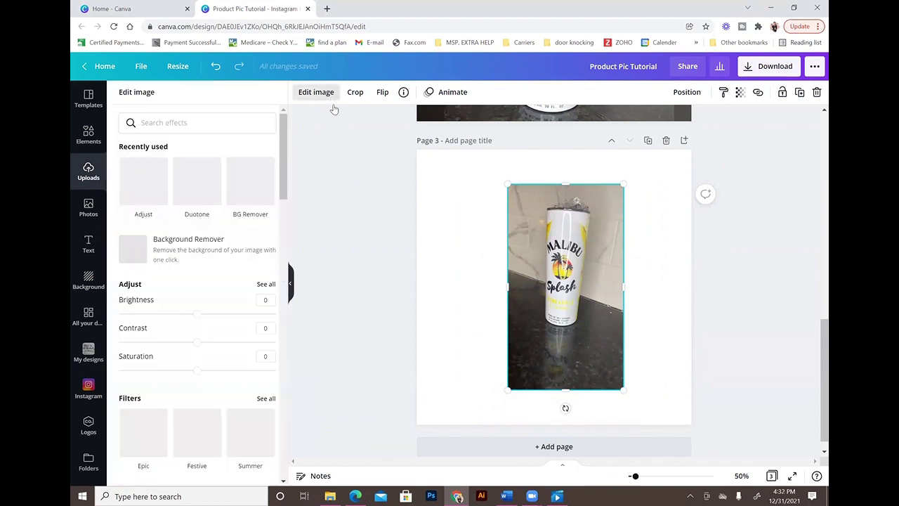
{"action": "left_click", "coordinate": [244, 191]}
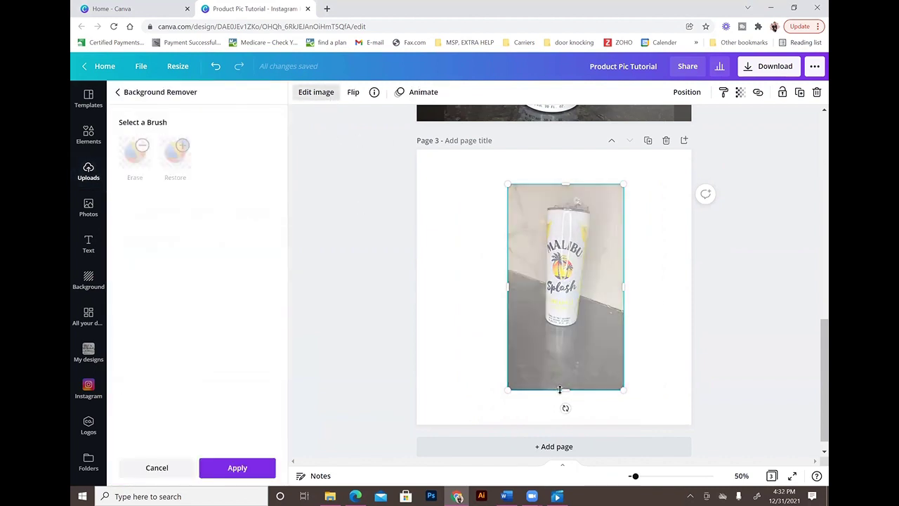
{"action": "left_click_drag", "start_coordinate": [564, 387], "coordinate": [585, 313]}
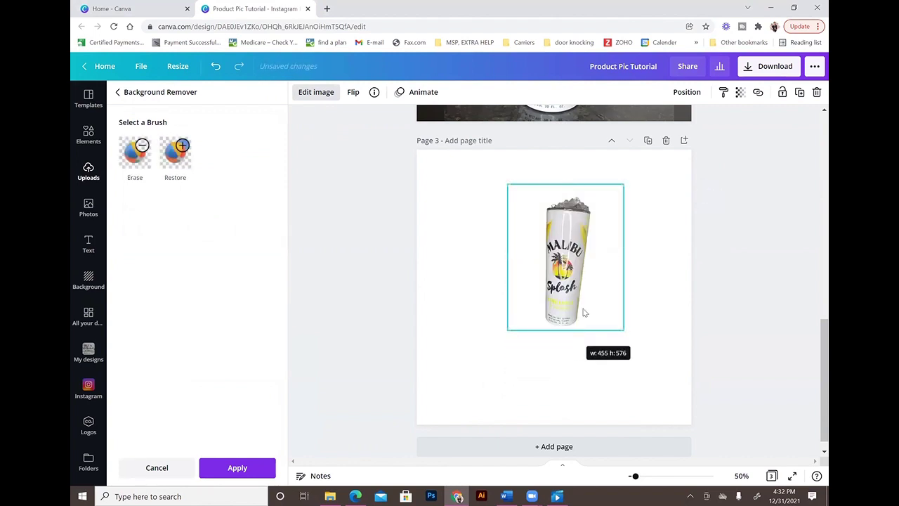
{"action": "left_click_drag", "start_coordinate": [623, 258], "coordinate": [602, 249]}
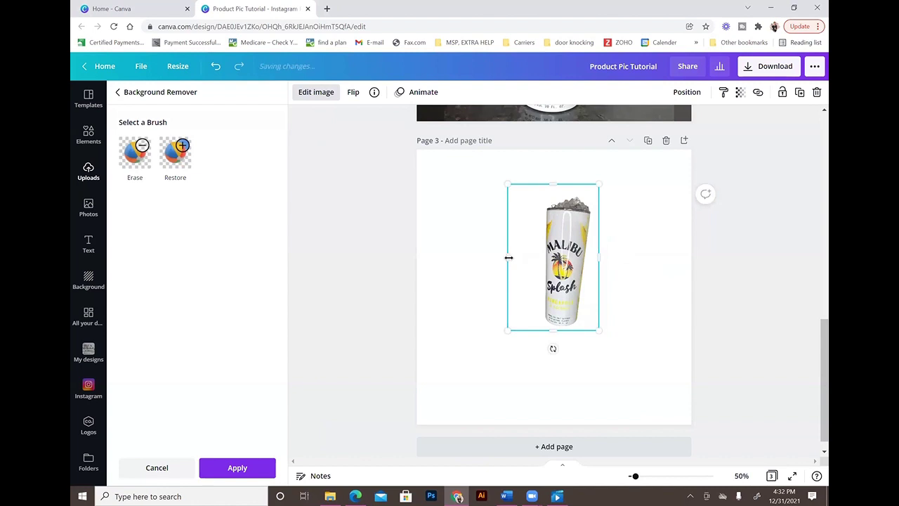
{"action": "left_click_drag", "start_coordinate": [508, 257], "coordinate": [536, 259]}
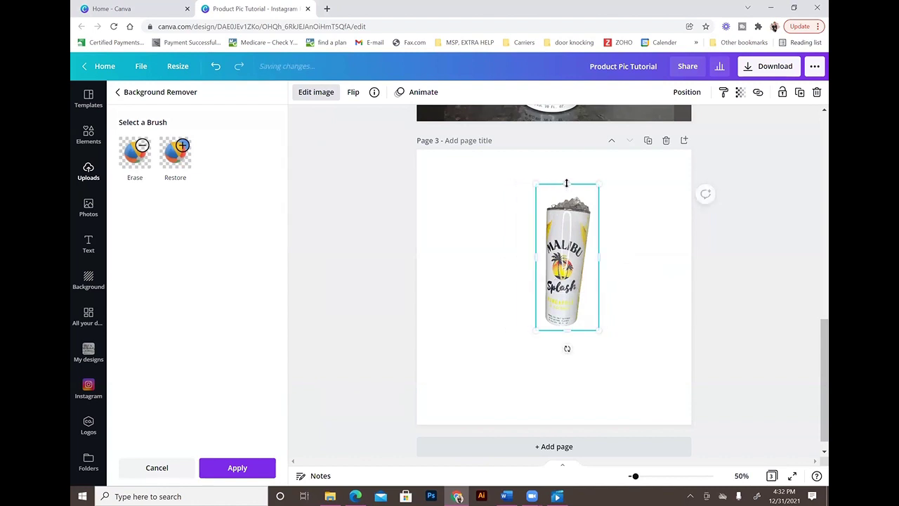
{"action": "left_click_drag", "start_coordinate": [567, 184], "coordinate": [567, 191]}
{"action": "left_click", "coordinate": [697, 267]}
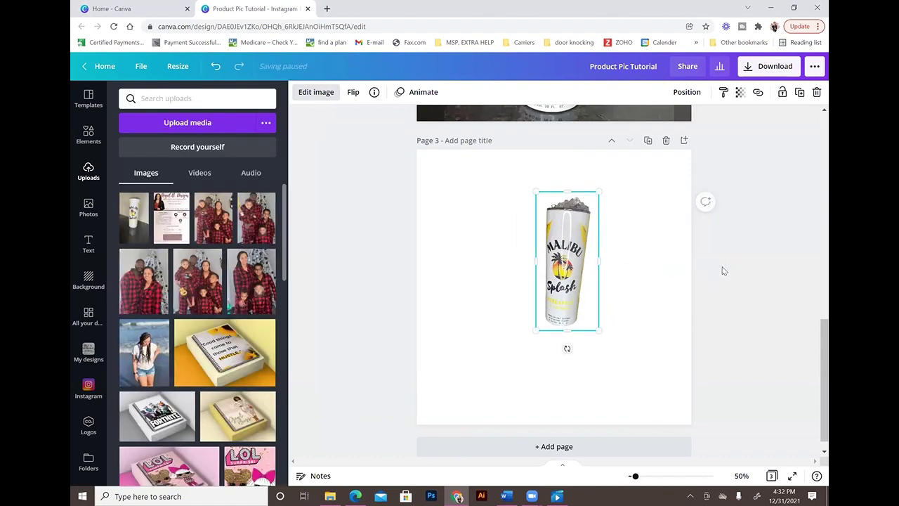
Move the cut-out tumbler to the page's lower right and enlarge it.
{"action": "left_click", "coordinate": [739, 279]}
{"action": "scroll", "coordinate": [713, 277], "scroll_direction": "up", "scroll_amount": 2}
{"action": "scroll", "coordinate": [713, 278], "scroll_direction": "up", "scroll_amount": 3}
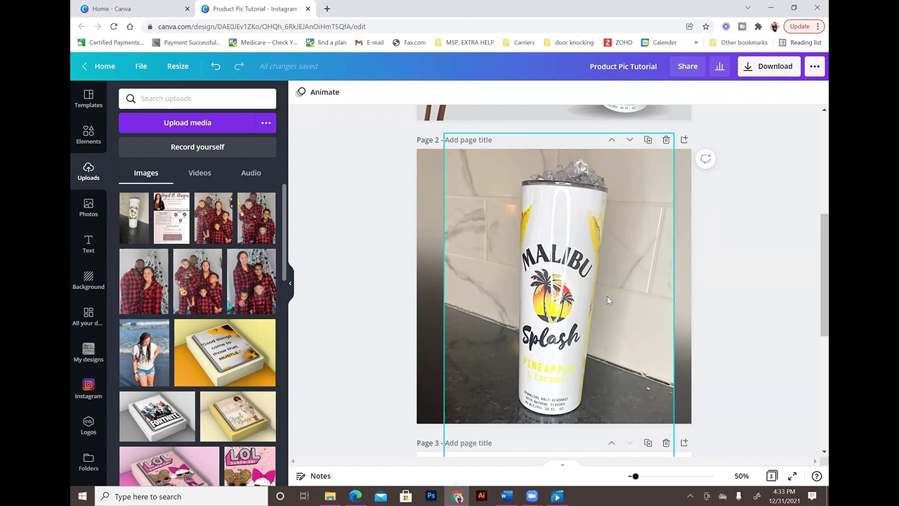
{"action": "scroll", "coordinate": [604, 281], "scroll_direction": "down", "scroll_amount": 5}
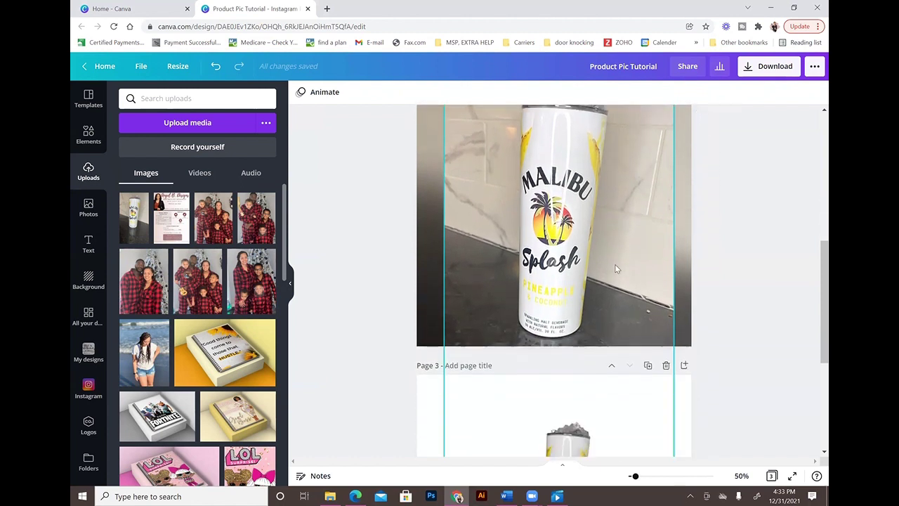
{"action": "left_click_drag", "start_coordinate": [588, 251], "coordinate": [658, 330]}
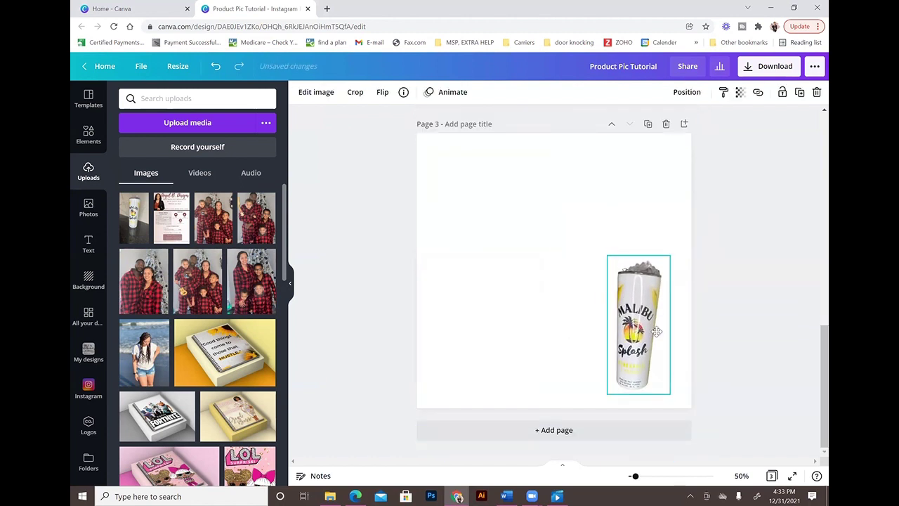
{"action": "left_click_drag", "start_coordinate": [609, 257], "coordinate": [558, 149]}
Select the second page and paste the tumbler cutout onto it.
{"action": "scroll", "coordinate": [748, 230], "scroll_direction": "up", "scroll_amount": 3}
{"action": "scroll", "coordinate": [748, 230], "scroll_direction": "up", "scroll_amount": 3}
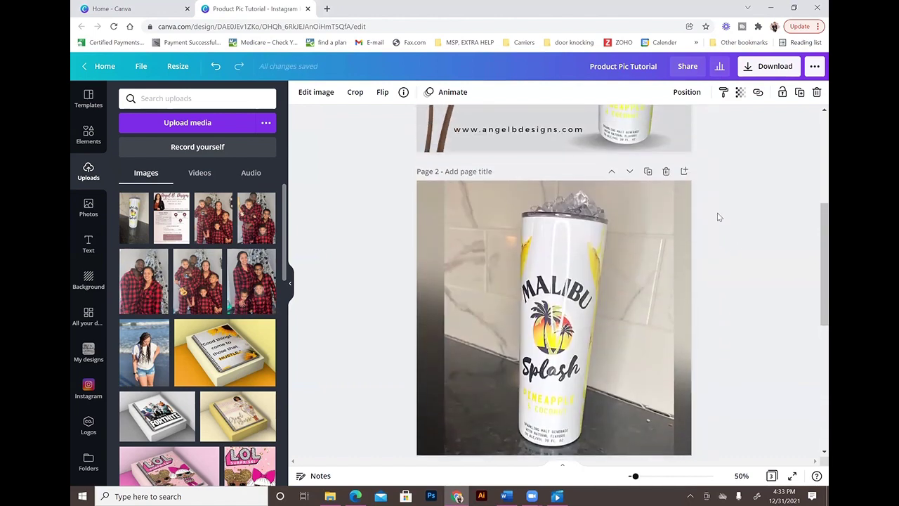
{"action": "scroll", "coordinate": [637, 177], "scroll_direction": "down", "scroll_amount": 3}
{"action": "scroll", "coordinate": [769, 272], "scroll_direction": "up", "scroll_amount": 6}
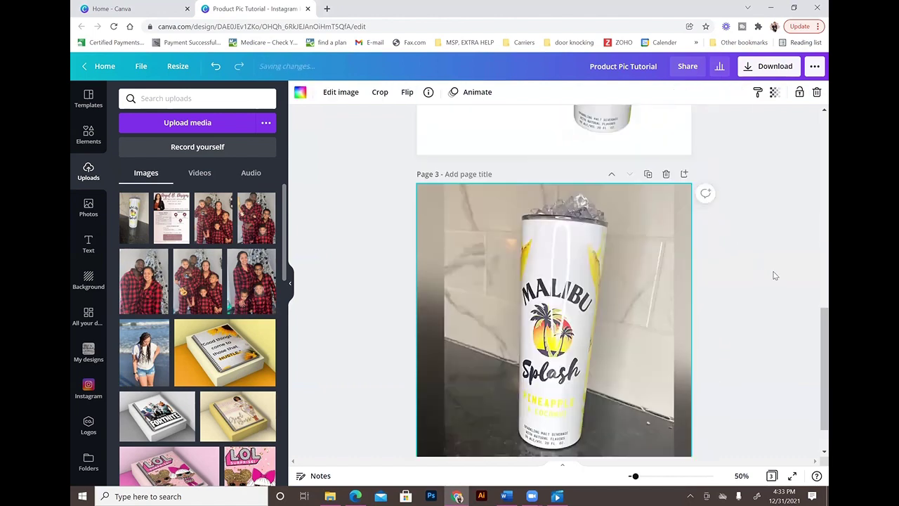
{"action": "scroll", "coordinate": [664, 208], "scroll_direction": "up", "scroll_amount": 1}
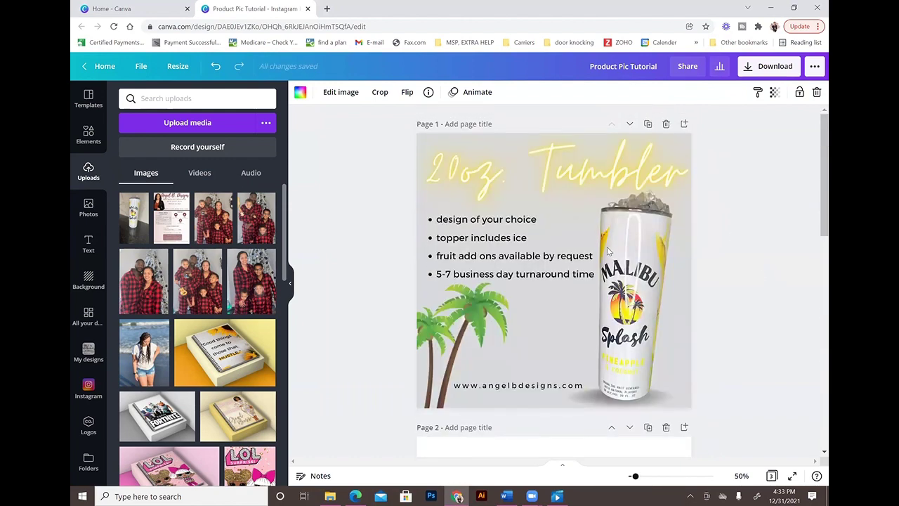
{"action": "left_click", "coordinate": [582, 443]}
{"action": "key", "text": "ctrl+v"}
{"action": "scroll", "coordinate": [583, 422], "scroll_direction": "down", "scroll_amount": 2}
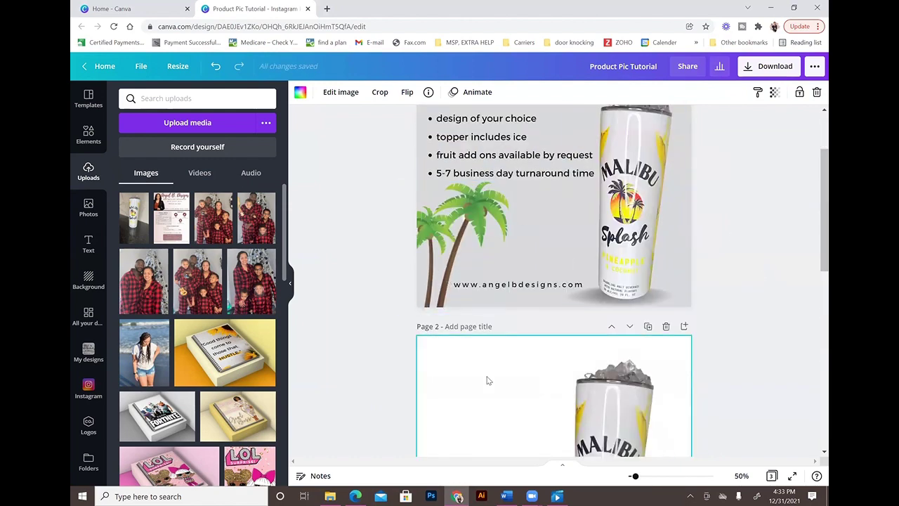
Change Page 2's background from white to the light grey document colour used on Page 1.
{"action": "left_click", "coordinate": [489, 380]}
{"action": "left_click", "coordinate": [300, 92]}
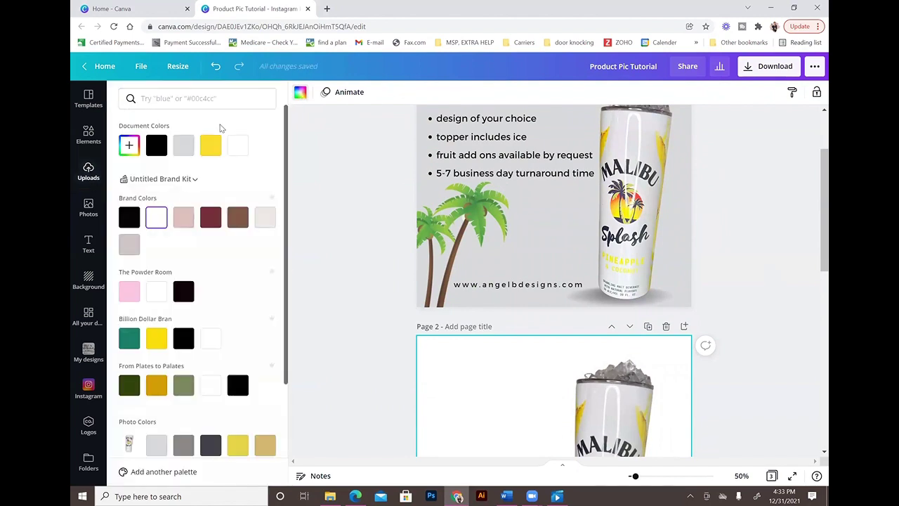
{"action": "left_click", "coordinate": [183, 145]}
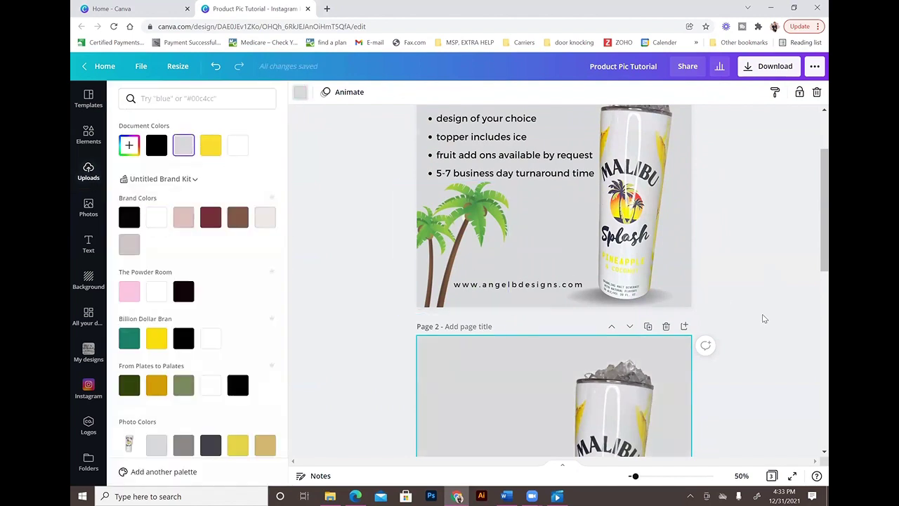
{"action": "scroll", "coordinate": [763, 309], "scroll_direction": "down", "scroll_amount": 3}
{"action": "scroll", "coordinate": [746, 315], "scroll_direction": "up", "scroll_amount": 3}
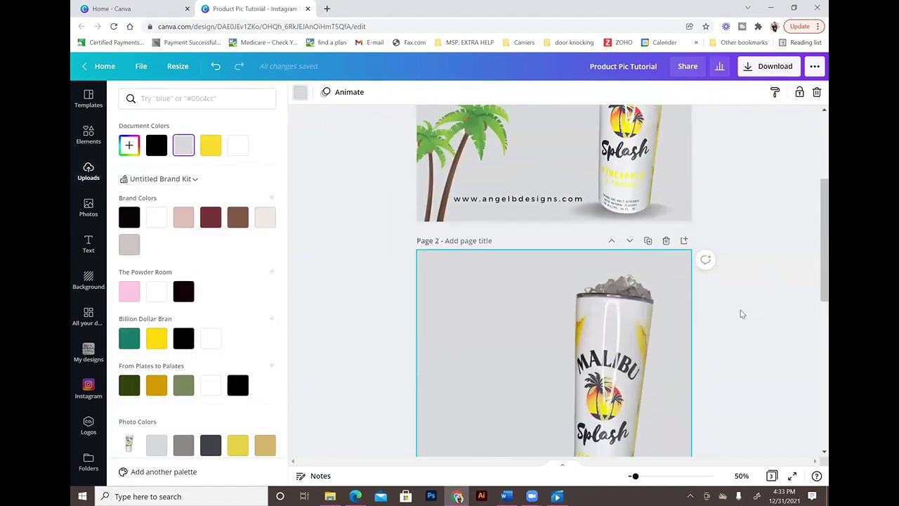
{"action": "scroll", "coordinate": [742, 315], "scroll_direction": "down", "scroll_amount": 1}
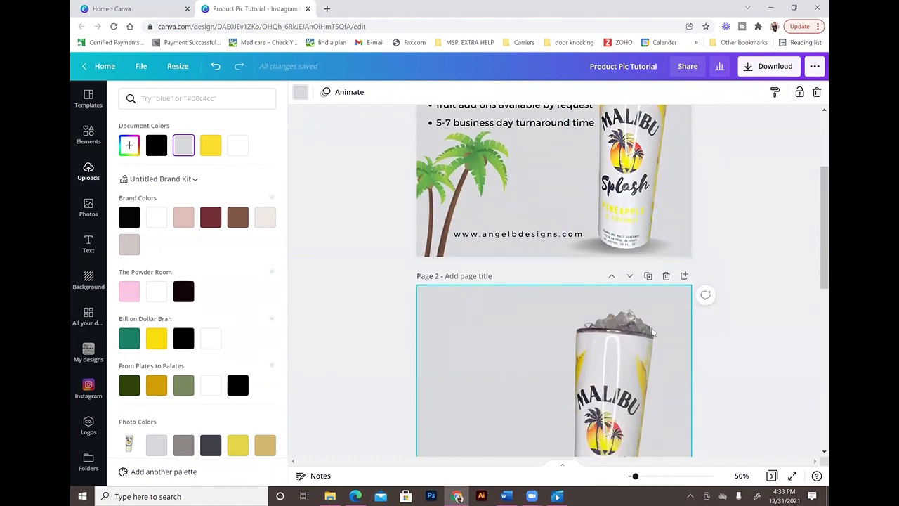
{"action": "scroll", "coordinate": [733, 327], "scroll_direction": "down", "scroll_amount": 4}
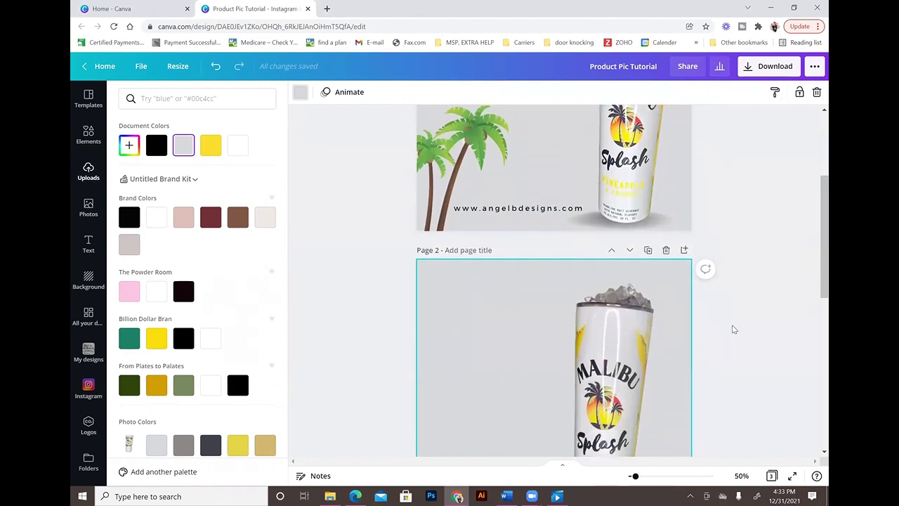
{"action": "scroll", "coordinate": [751, 354], "scroll_direction": "up", "scroll_amount": 5}
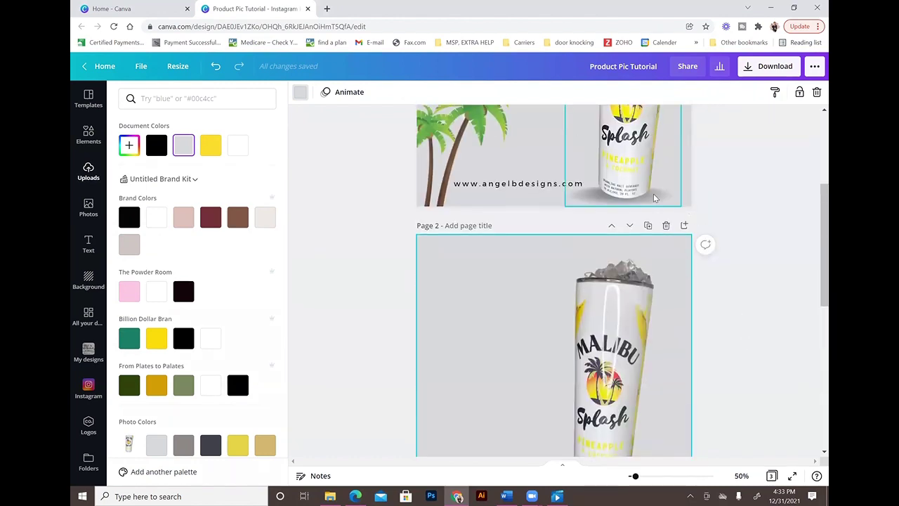
{"action": "scroll", "coordinate": [651, 205], "scroll_direction": "up", "scroll_amount": 2}
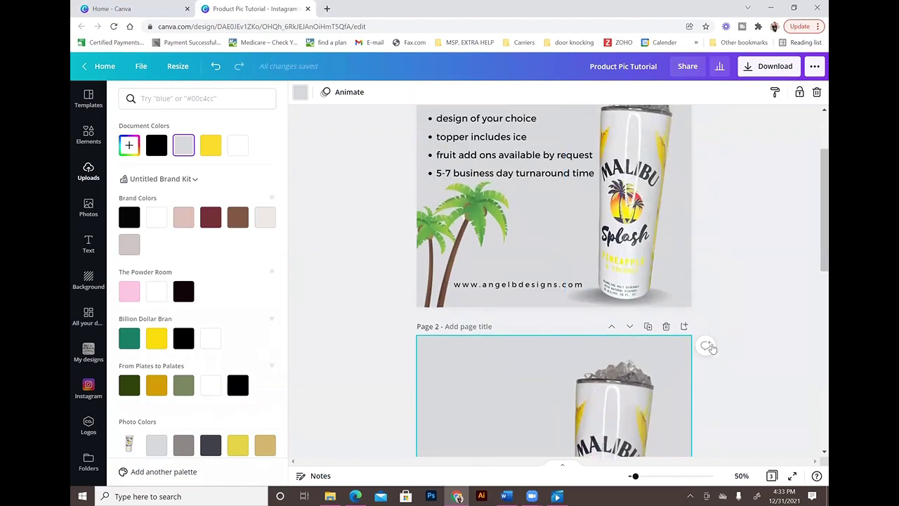
{"action": "scroll", "coordinate": [711, 355], "scroll_direction": "down", "scroll_amount": 1}
{"action": "left_click", "coordinate": [644, 229]}
{"action": "left_click_drag", "start_coordinate": [643, 229], "coordinate": [486, 425]}
{"action": "scroll", "coordinate": [734, 368], "scroll_direction": "up", "scroll_amount": 2}
{"action": "scroll", "coordinate": [734, 369], "scroll_direction": "down", "scroll_amount": 4}
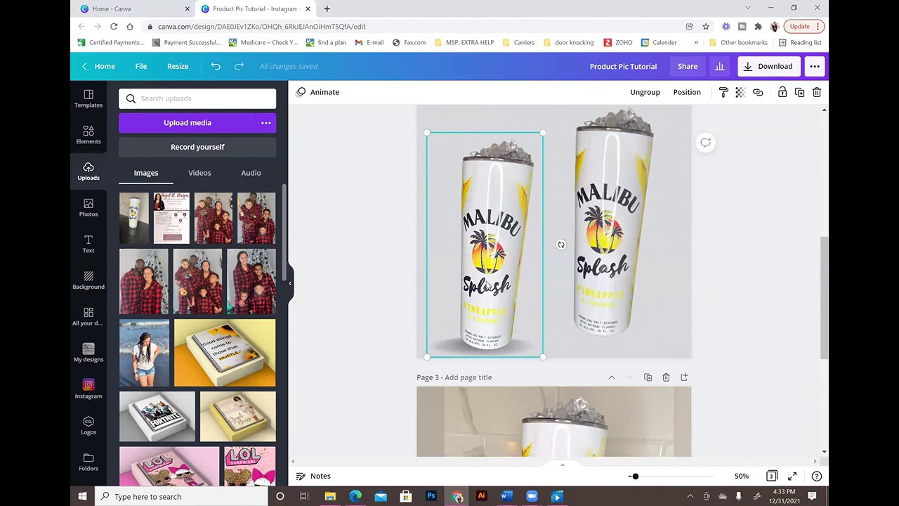
{"action": "left_click_drag", "start_coordinate": [495, 295], "coordinate": [495, 272]}
{"action": "left_click", "coordinate": [629, 237]}
{"action": "scroll", "coordinate": [751, 267], "scroll_direction": "up", "scroll_amount": 1}
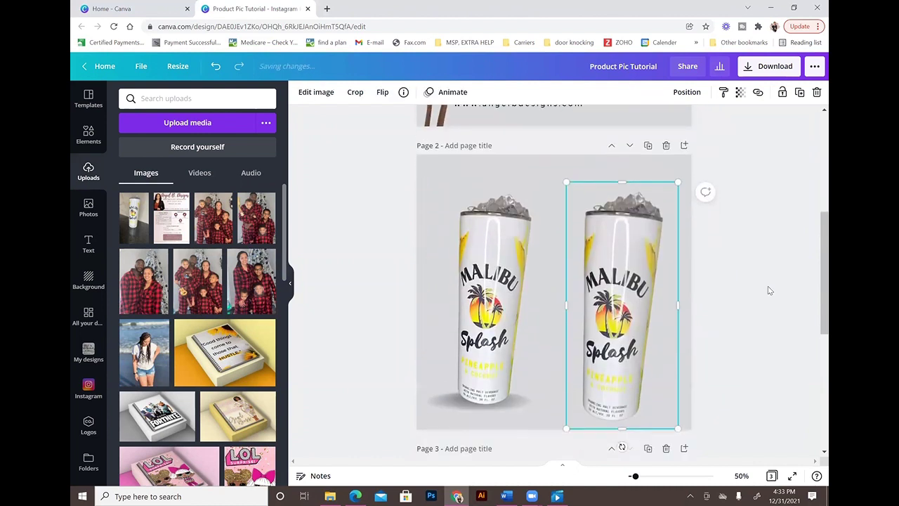
{"action": "left_click", "coordinate": [768, 286]}
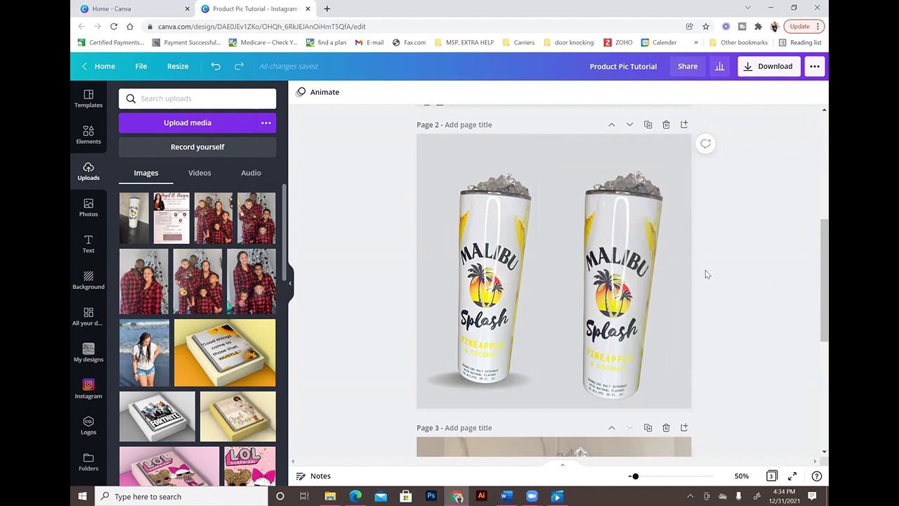
{"action": "scroll", "coordinate": [710, 279], "scroll_direction": "up", "scroll_amount": 1}
{"action": "left_click_drag", "start_coordinate": [505, 318], "coordinate": [638, 295]}
{"action": "scroll", "coordinate": [648, 236], "scroll_direction": "up", "scroll_amount": 4}
{"action": "scroll", "coordinate": [647, 234], "scroll_direction": "up", "scroll_amount": 1}
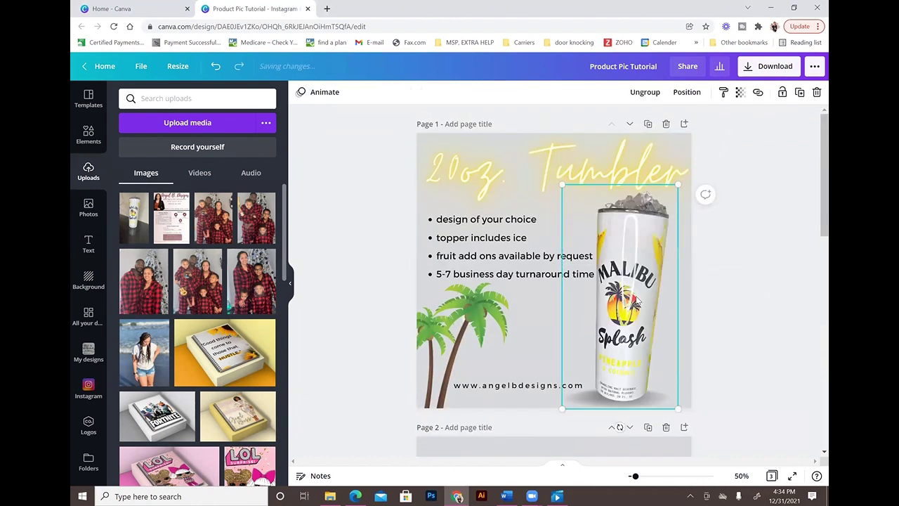
{"action": "scroll", "coordinate": [758, 337], "scroll_direction": "down", "scroll_amount": 5}
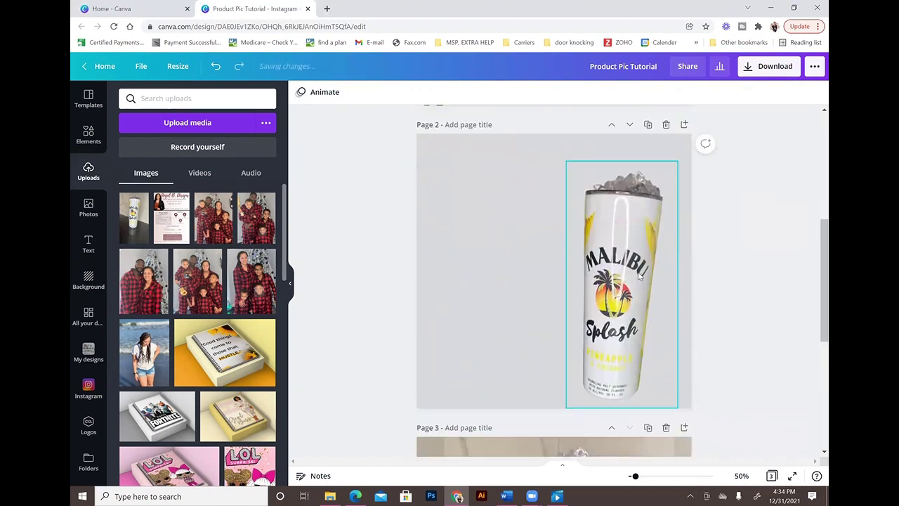
Set the Page 2 tumbler to Brightness 10, Saturation 12 and Blur about -13.
{"action": "left_click", "coordinate": [630, 270]}
{"action": "left_click", "coordinate": [316, 92]}
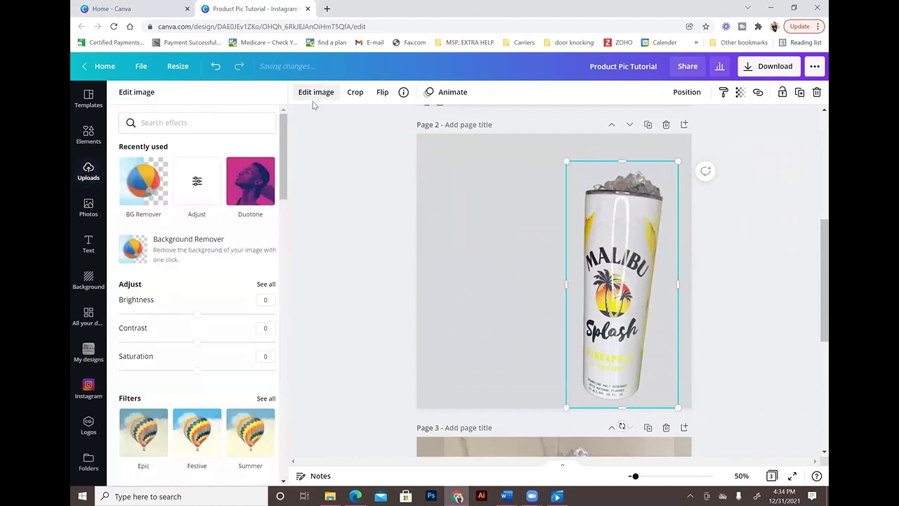
{"action": "left_click", "coordinate": [266, 284]}
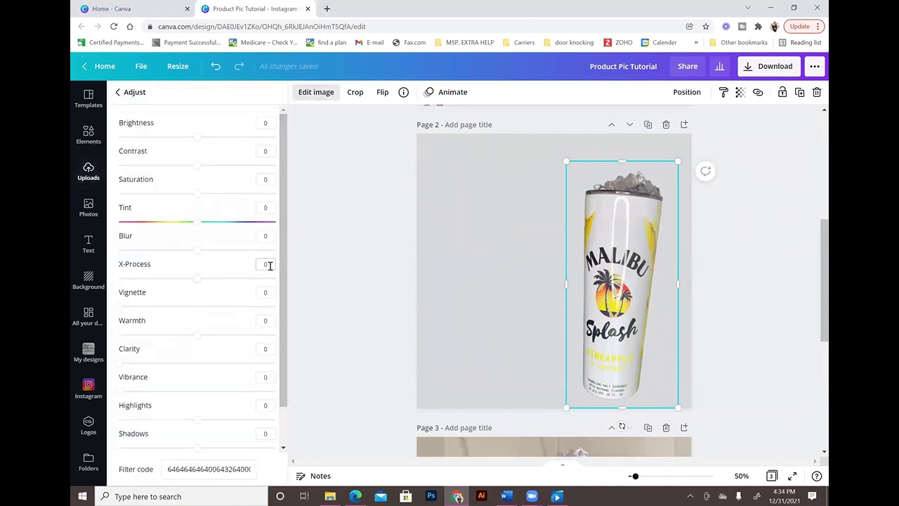
{"action": "left_click_drag", "start_coordinate": [197, 136], "coordinate": [205, 137]}
{"action": "left_click_drag", "start_coordinate": [197, 194], "coordinate": [205, 194]}
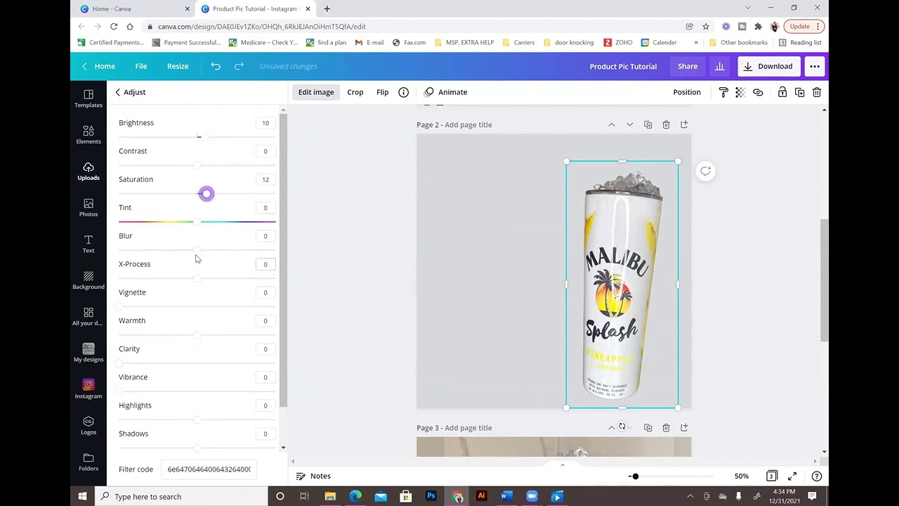
{"action": "left_click_drag", "start_coordinate": [197, 252], "coordinate": [186, 253]}
{"action": "left_click", "coordinate": [363, 288]}
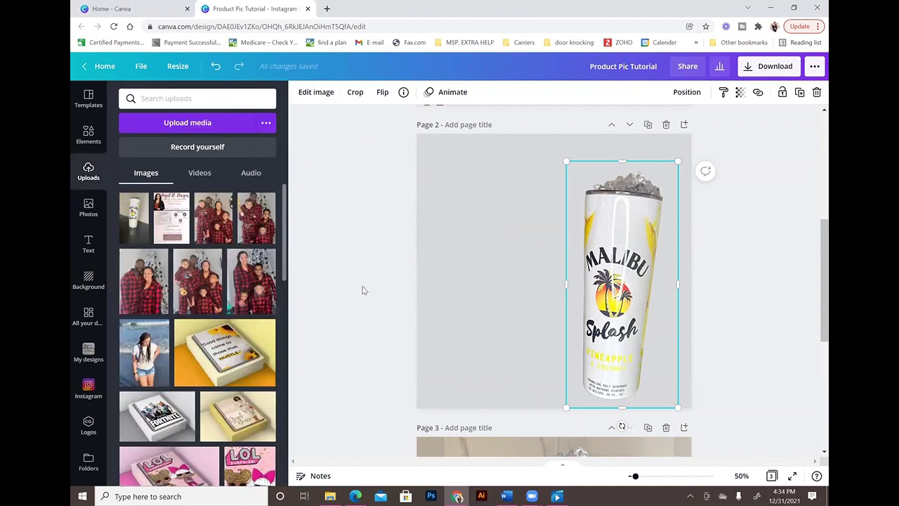
Add a blurred graphic from a 'shadow' element search and place it under the tumbler's base.
{"action": "scroll", "coordinate": [366, 251], "scroll_direction": "down", "scroll_amount": 1}
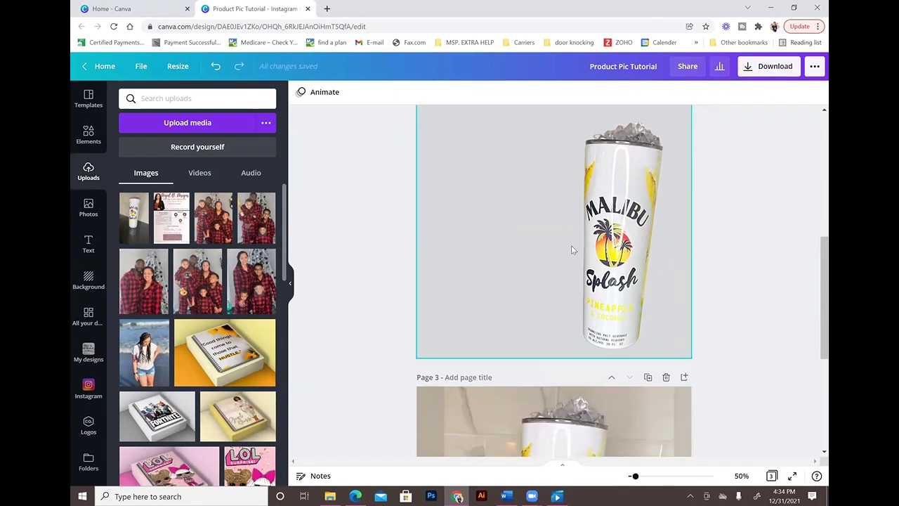
{"action": "scroll", "coordinate": [596, 239], "scroll_direction": "up", "scroll_amount": 3}
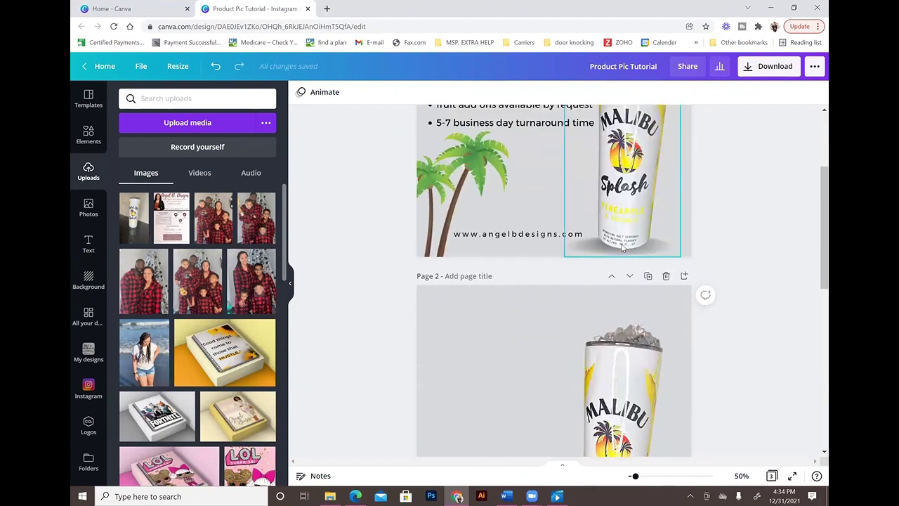
{"action": "scroll", "coordinate": [622, 247], "scroll_direction": "down", "scroll_amount": 3}
{"action": "left_click", "coordinate": [618, 281]}
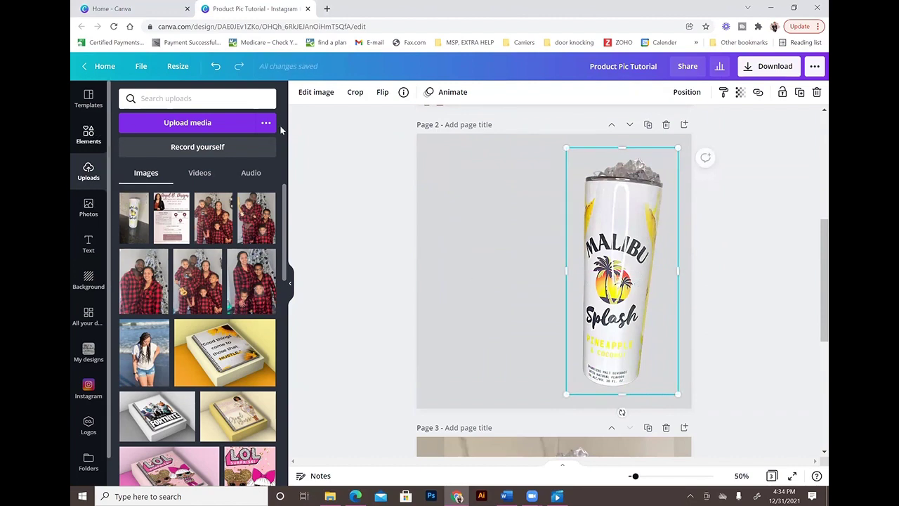
{"action": "left_click", "coordinate": [218, 100]}
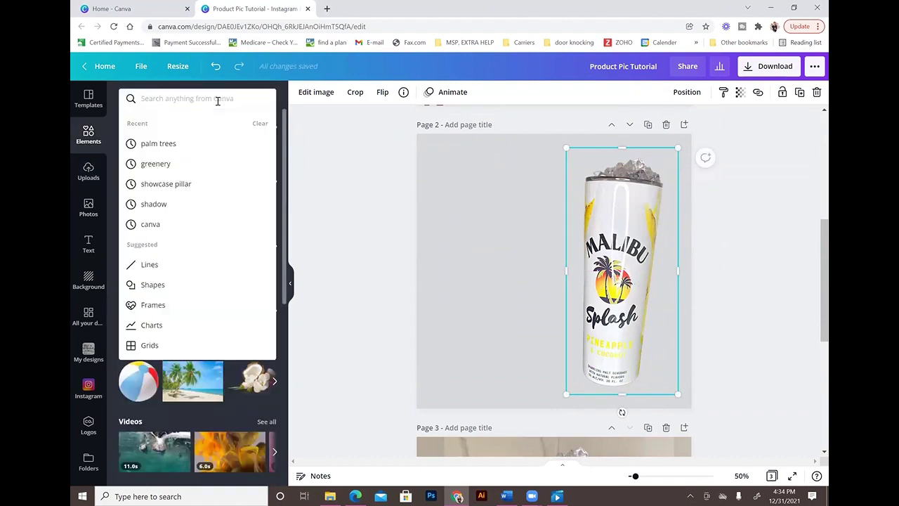
{"action": "type", "text": "shado"}
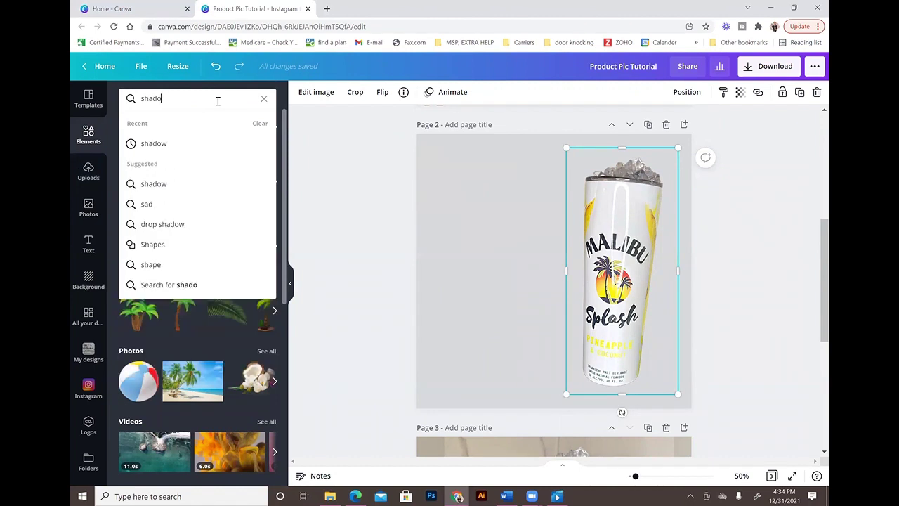
{"action": "type", "text": "w"}
{"action": "key", "text": "Return"}
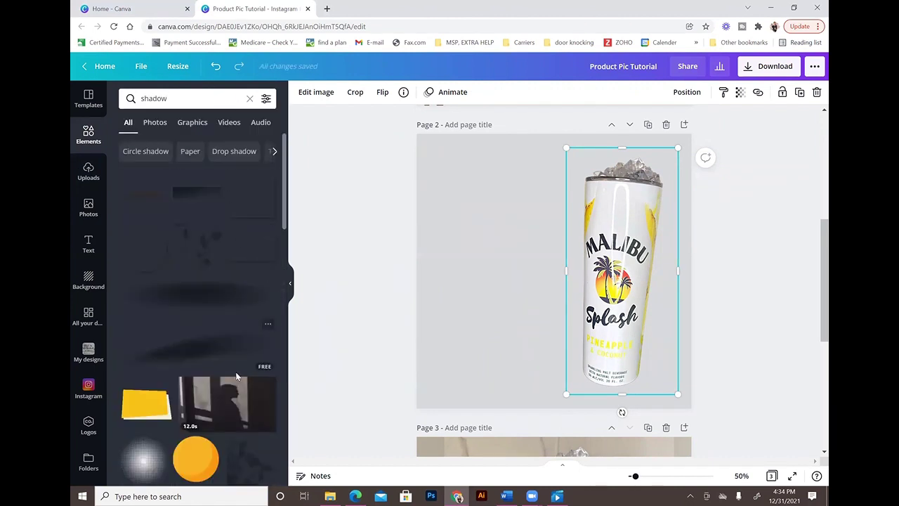
{"action": "left_click", "coordinate": [213, 295]}
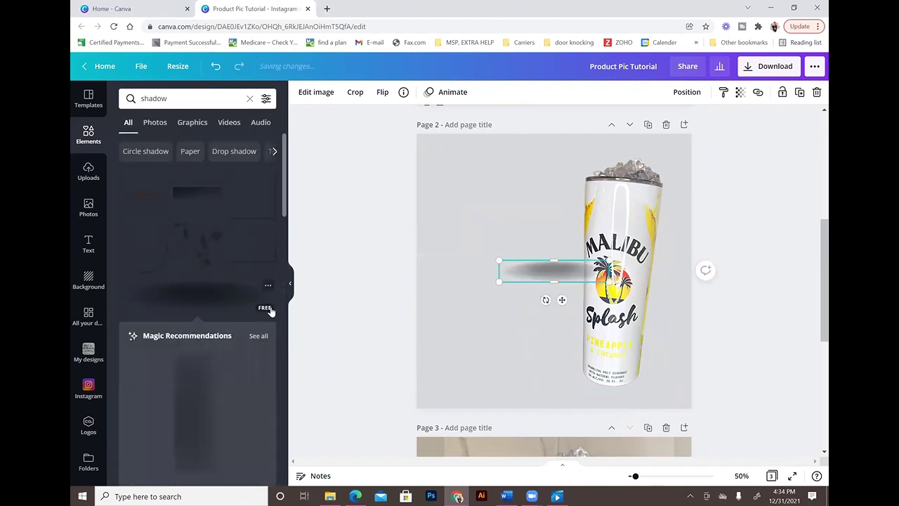
{"action": "left_click_drag", "start_coordinate": [554, 280], "coordinate": [624, 389]}
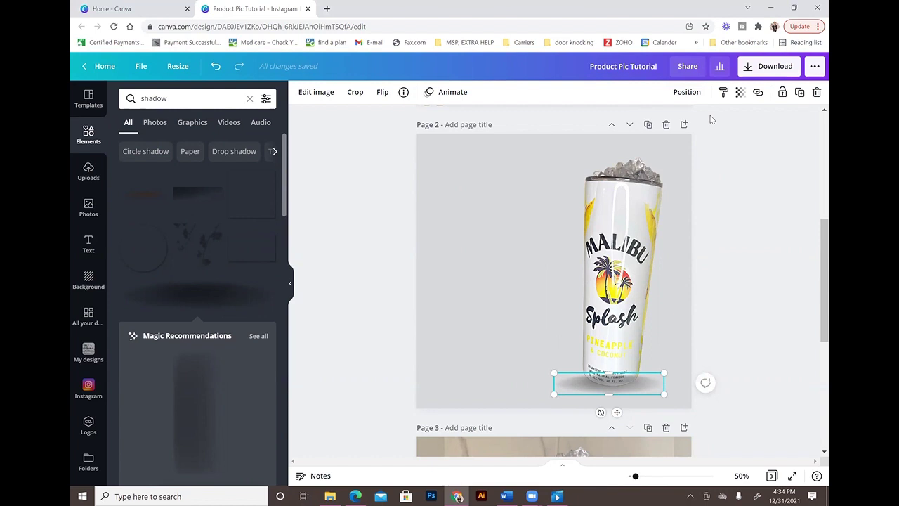
Send the shadow behind the tumbler, group the two, and nudge the group into place.
{"action": "left_click", "coordinate": [692, 94]}
{"action": "left_click", "coordinate": [652, 122]}
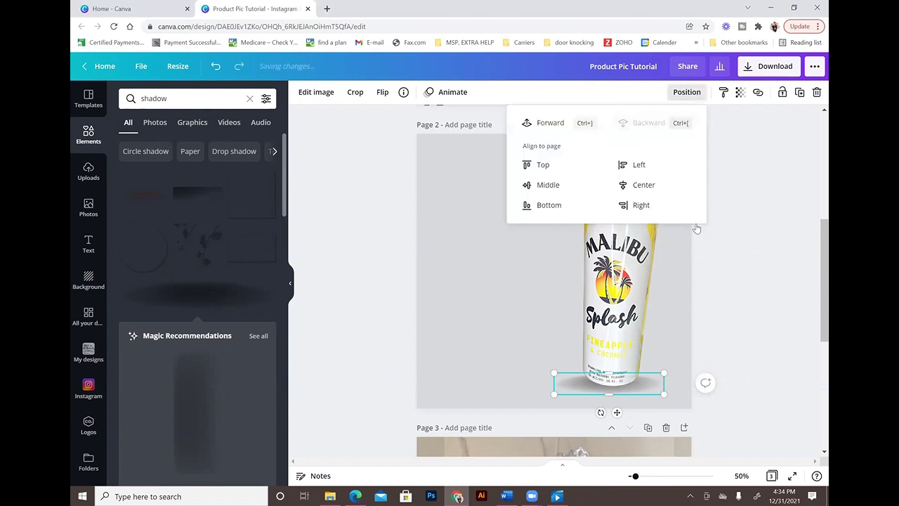
{"action": "left_click", "coordinate": [723, 283]}
{"action": "left_click", "coordinate": [725, 283]}
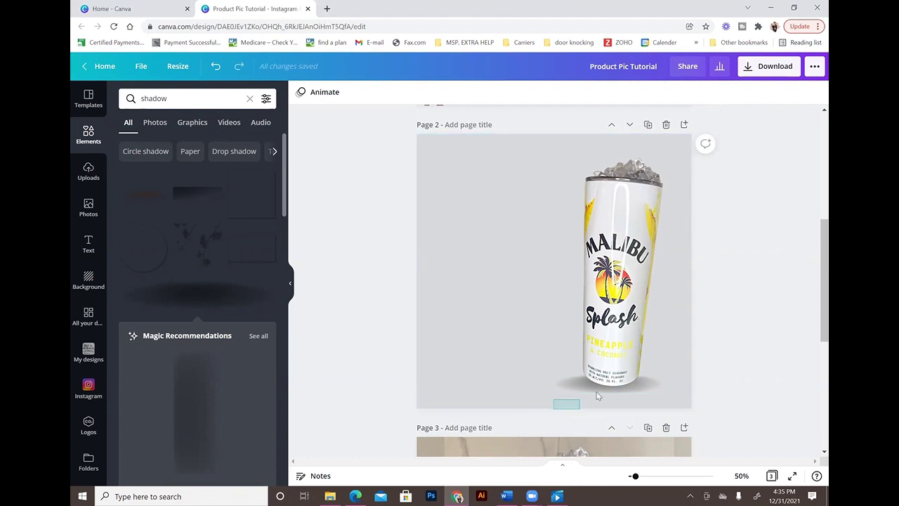
{"action": "left_click_drag", "start_coordinate": [567, 406], "coordinate": [668, 140]}
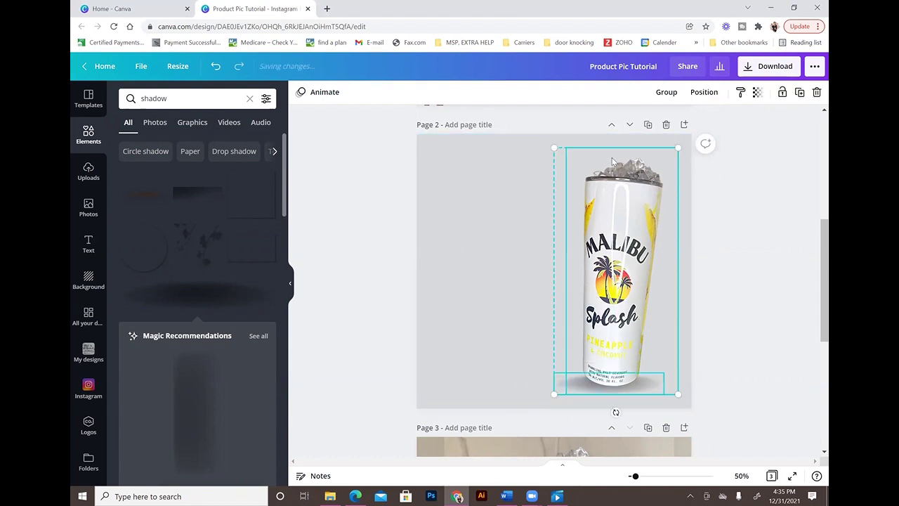
{"action": "left_click", "coordinate": [667, 92]}
{"action": "right_click", "coordinate": [644, 191]}
{"action": "left_click", "coordinate": [763, 179]}
{"action": "mouse_move", "coordinate": [624, 258]}
{"action": "left_mouse_down"}
{"action": "mouse_move", "coordinate": [545, 258]}
{"action": "mouse_move", "coordinate": [637, 258]}
{"action": "left_mouse_up"}
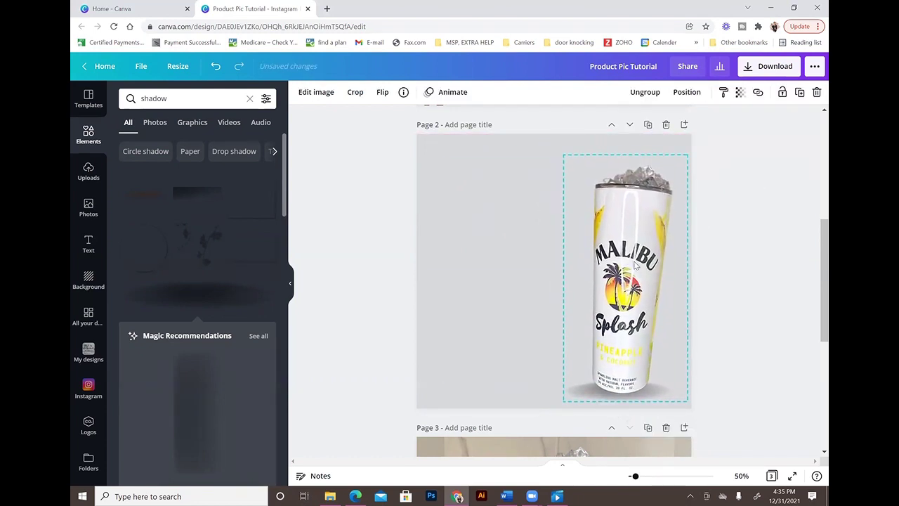
Add the neon Sparkle text preset to page 2 and reword it to '20oz. Tumbler' on two lines.
{"action": "left_click", "coordinate": [782, 313]}
{"action": "scroll", "coordinate": [782, 313], "scroll_direction": "up", "scroll_amount": 2}
{"action": "scroll", "coordinate": [776, 312], "scroll_direction": "up", "scroll_amount": 1}
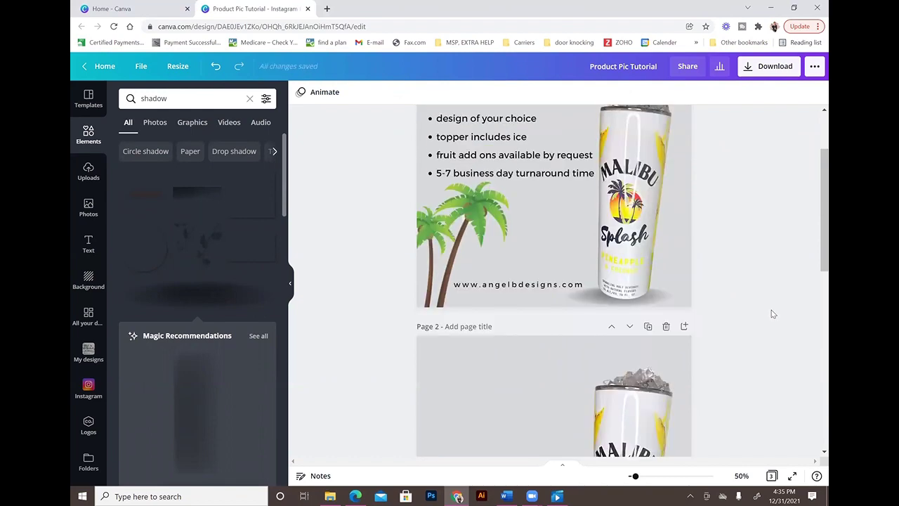
{"action": "scroll", "coordinate": [770, 310], "scroll_direction": "down", "scroll_amount": 2}
{"action": "scroll", "coordinate": [770, 314], "scroll_direction": "up", "scroll_amount": 3}
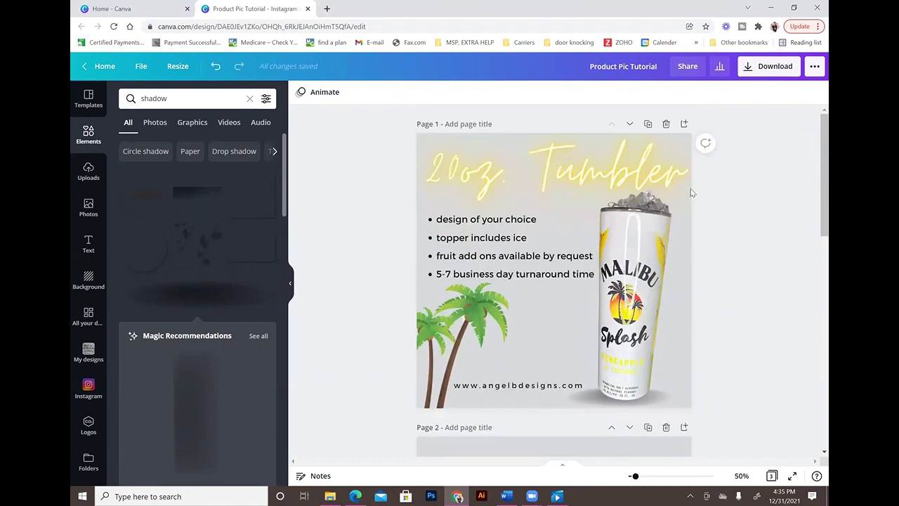
{"action": "scroll", "coordinate": [751, 249], "scroll_direction": "down", "scroll_amount": 1}
{"action": "scroll", "coordinate": [751, 249], "scroll_direction": "down", "scroll_amount": 3}
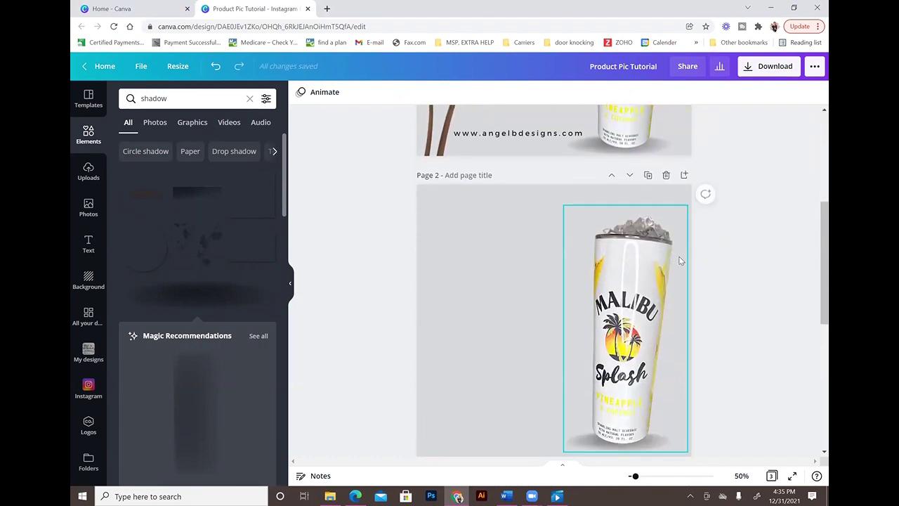
{"action": "left_click", "coordinate": [89, 243]}
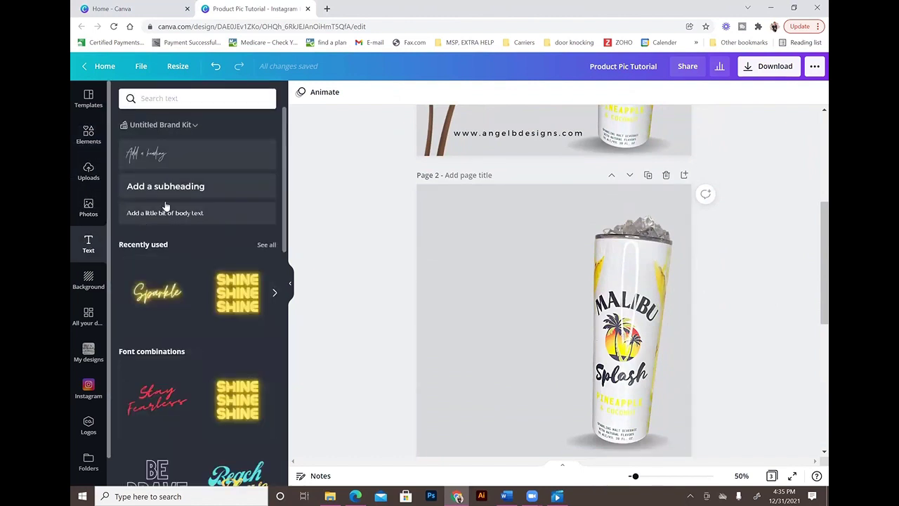
{"action": "left_click", "coordinate": [171, 302]}
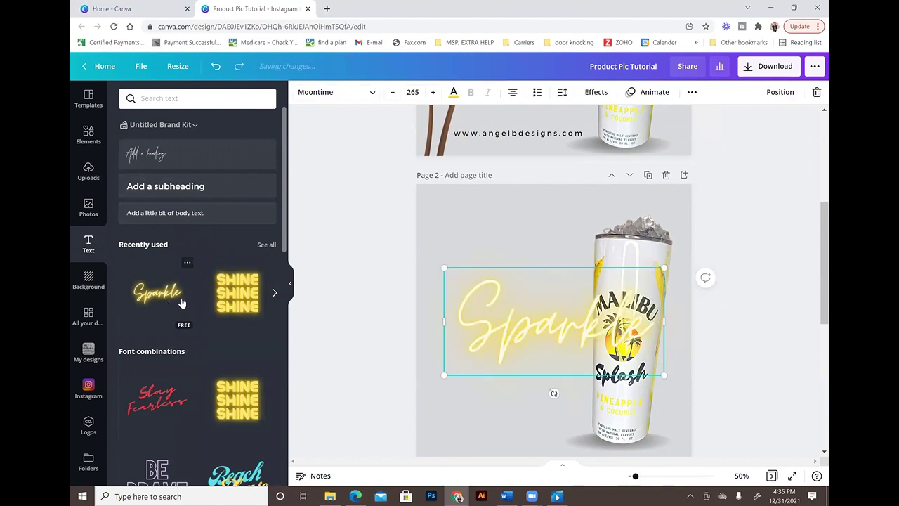
{"action": "double_click", "coordinate": [546, 324]}
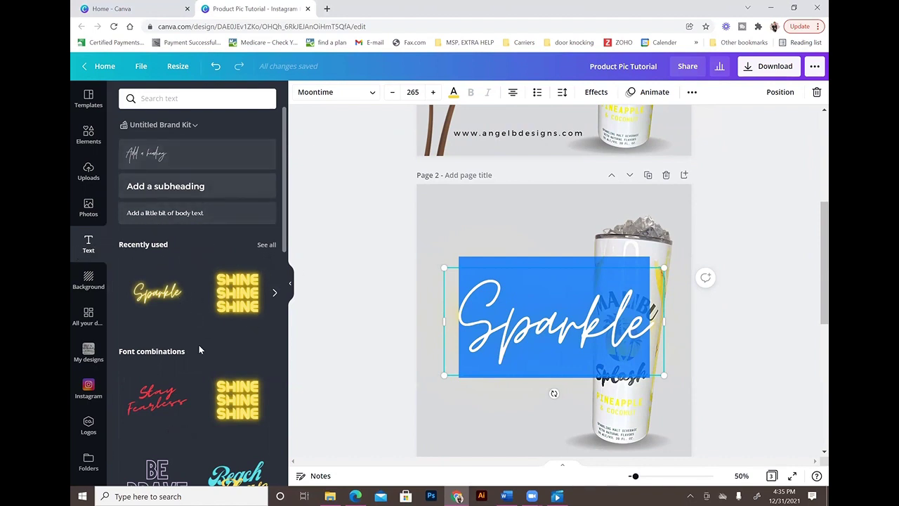
{"action": "scroll", "coordinate": [199, 345], "scroll_direction": "down", "scroll_amount": 3}
{"action": "scroll", "coordinate": [179, 277], "scroll_direction": "up", "scroll_amount": 1}
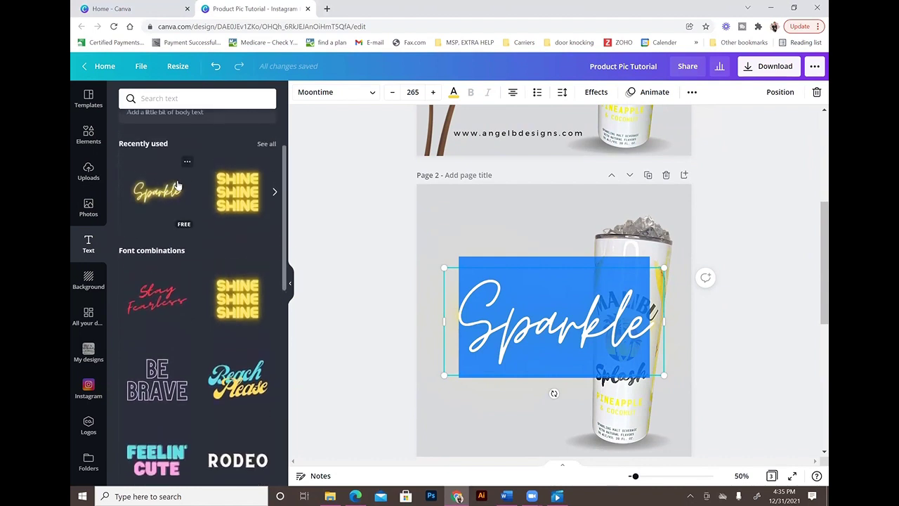
{"action": "scroll", "coordinate": [215, 268], "scroll_direction": "down", "scroll_amount": 8}
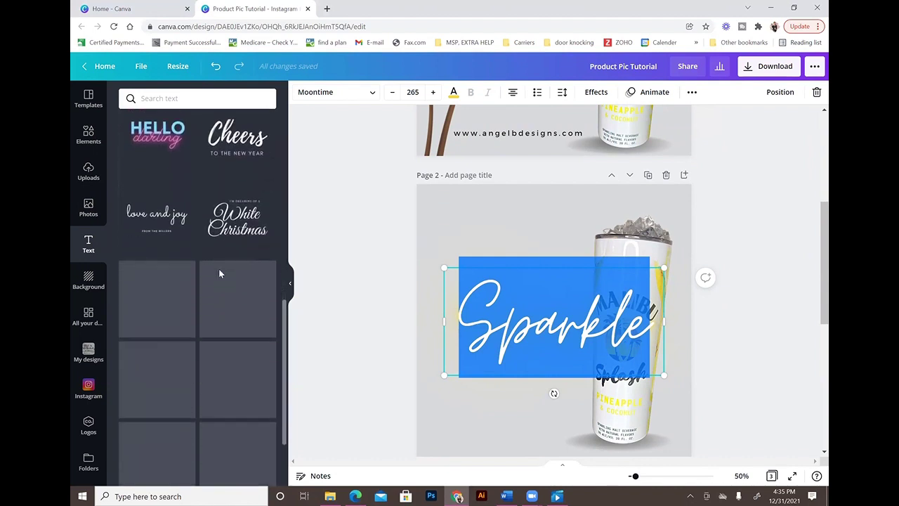
{"action": "scroll", "coordinate": [219, 273], "scroll_direction": "down", "scroll_amount": 6}
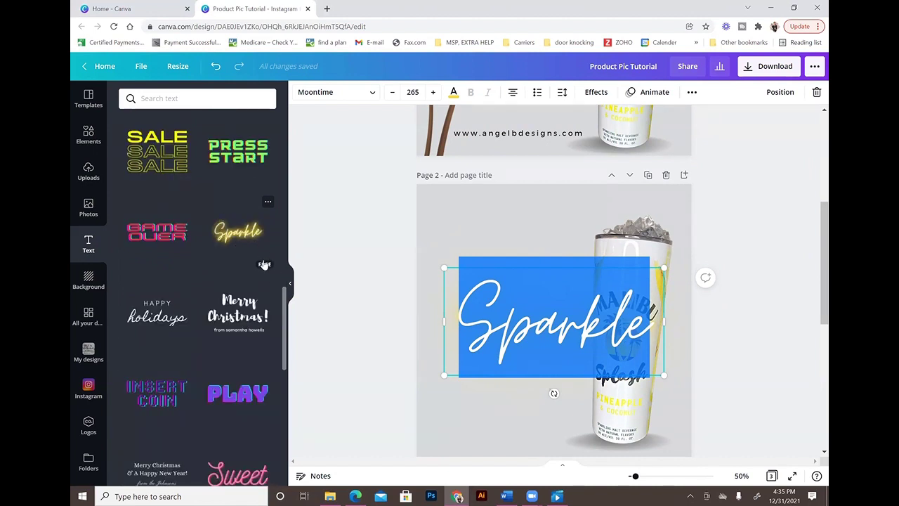
{"action": "scroll", "coordinate": [260, 265], "scroll_direction": "up", "scroll_amount": 14}
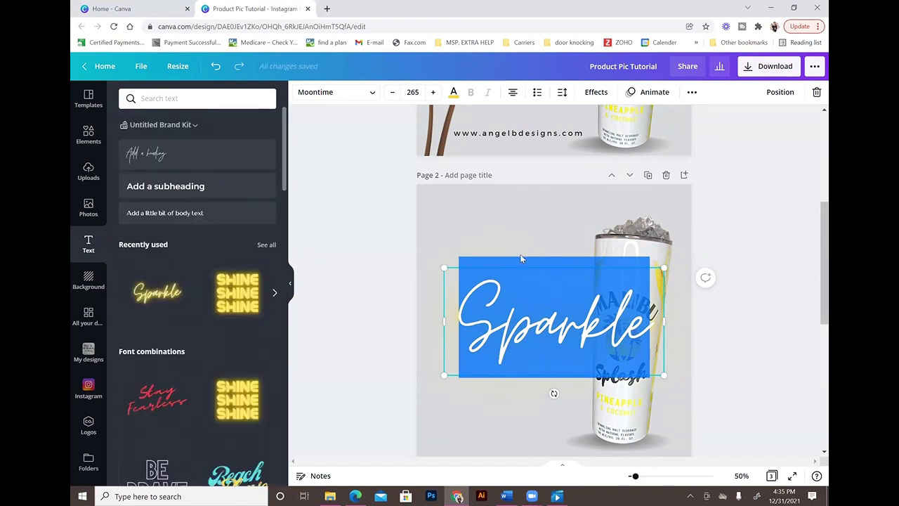
{"action": "type", "text": "202"}
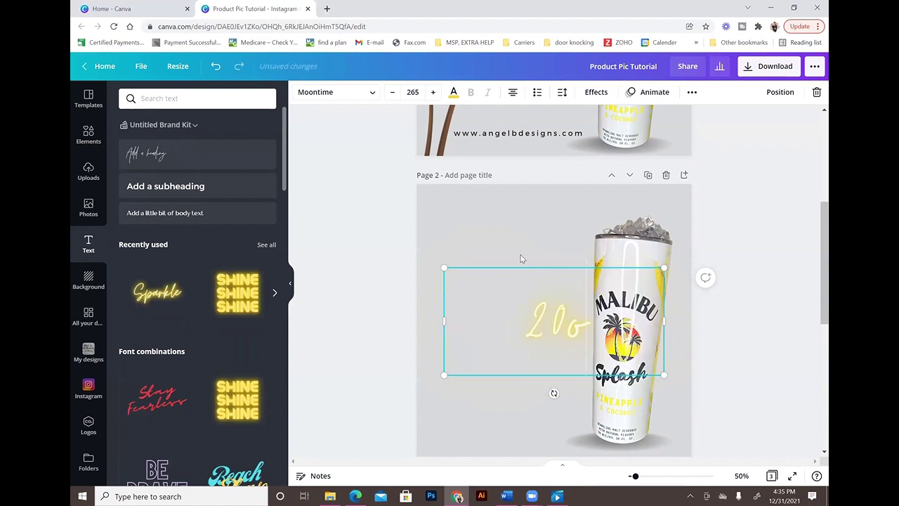
{"action": "type", "text": "z."}
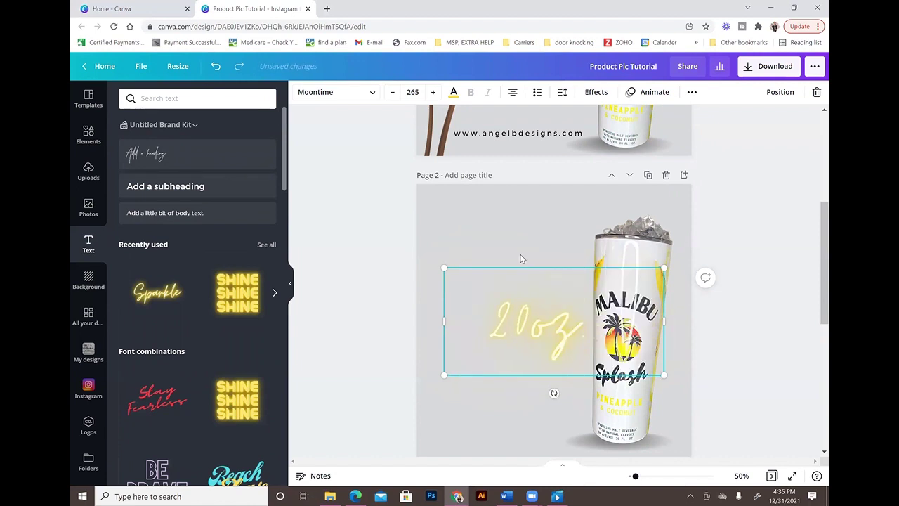
{"action": "key", "text": "Return"}
{"action": "type", "text": "Tumbler"}
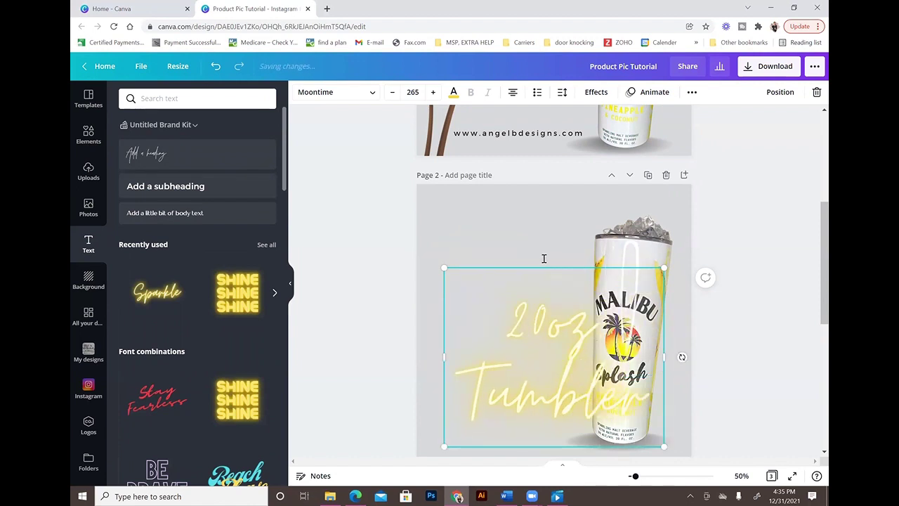
Resize and position the neon title so it stretches across the top of page 2.
{"action": "left_click_drag", "start_coordinate": [664, 357], "coordinate": [772, 337]}
{"action": "left_click", "coordinate": [712, 363]}
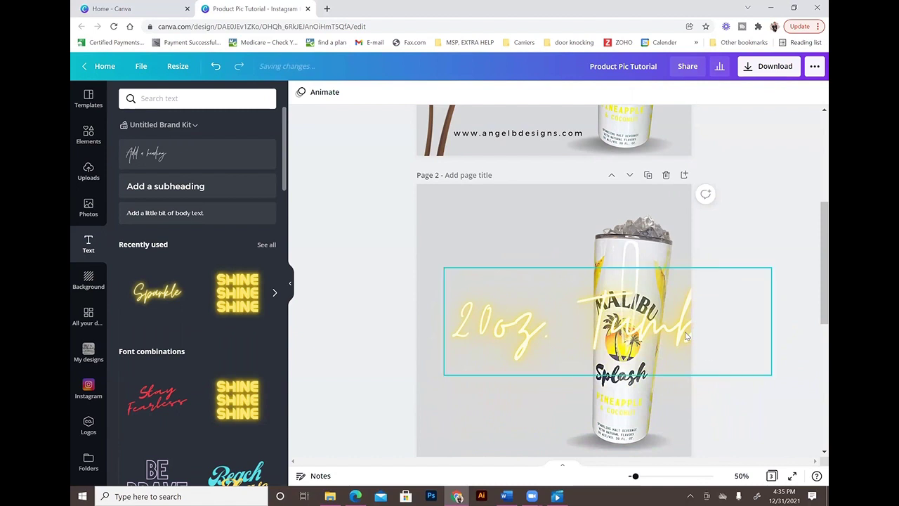
{"action": "left_click_drag", "start_coordinate": [679, 321], "coordinate": [652, 212]}
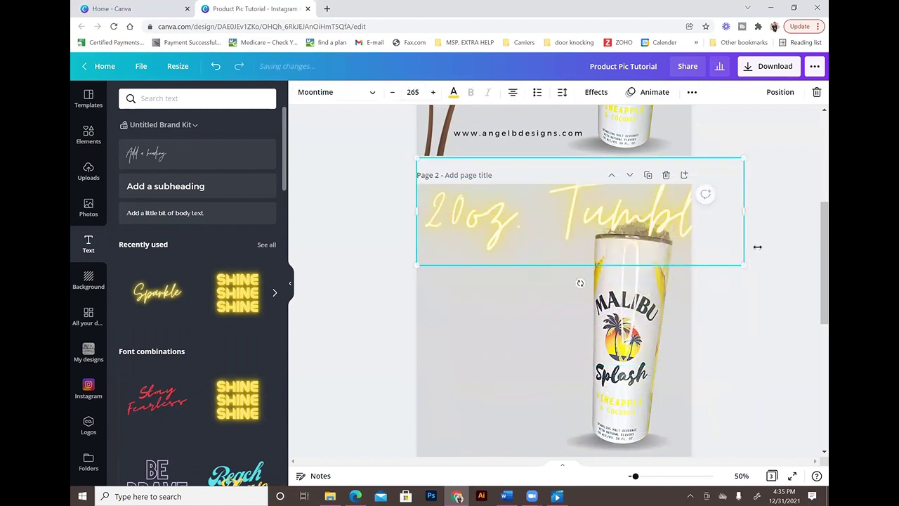
{"action": "left_click_drag", "start_coordinate": [743, 265], "coordinate": [689, 257]}
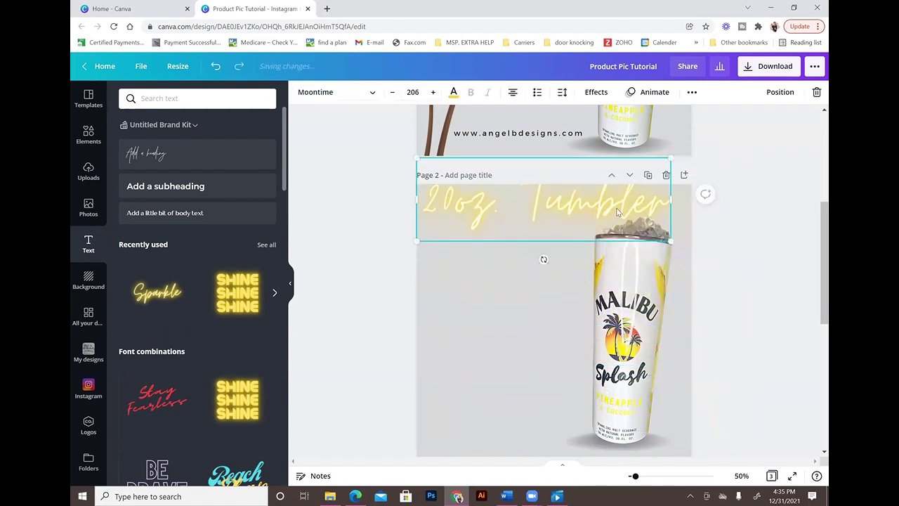
{"action": "mouse_move", "coordinate": [613, 212]}
{"action": "left_mouse_down"}
{"action": "mouse_move", "coordinate": [630, 216]}
{"action": "mouse_move", "coordinate": [625, 224]}
{"action": "left_mouse_up"}
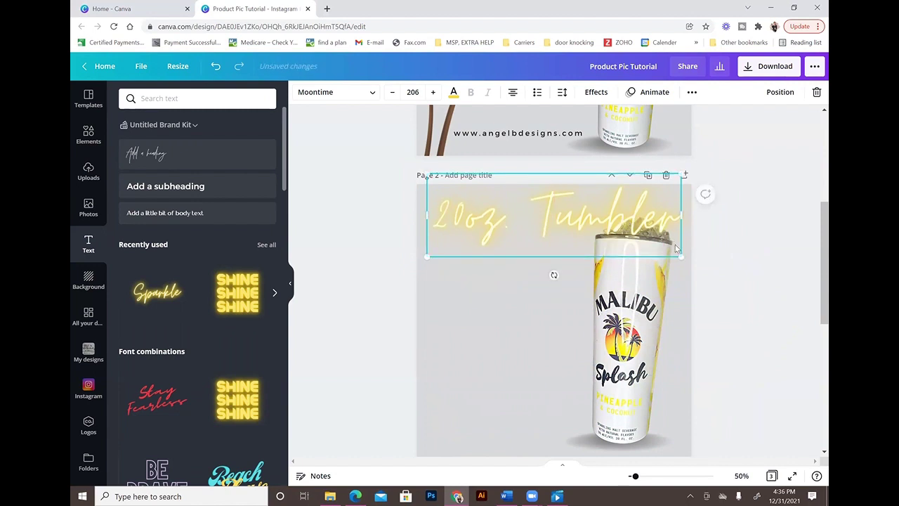
{"action": "left_click_drag", "start_coordinate": [683, 255], "coordinate": [689, 255]}
{"action": "left_click_drag", "start_coordinate": [613, 233], "coordinate": [605, 230]}
{"action": "left_click_drag", "start_coordinate": [678, 259], "coordinate": [648, 239]}
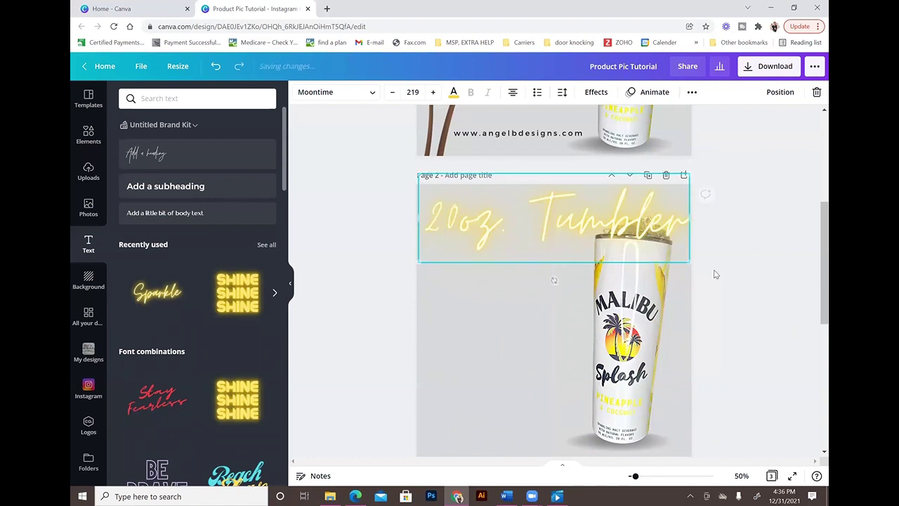
Bring the tumbler forward in front of the neon title and shrink it slightly.
{"action": "left_click", "coordinate": [743, 317]}
{"action": "left_click", "coordinate": [633, 358]}
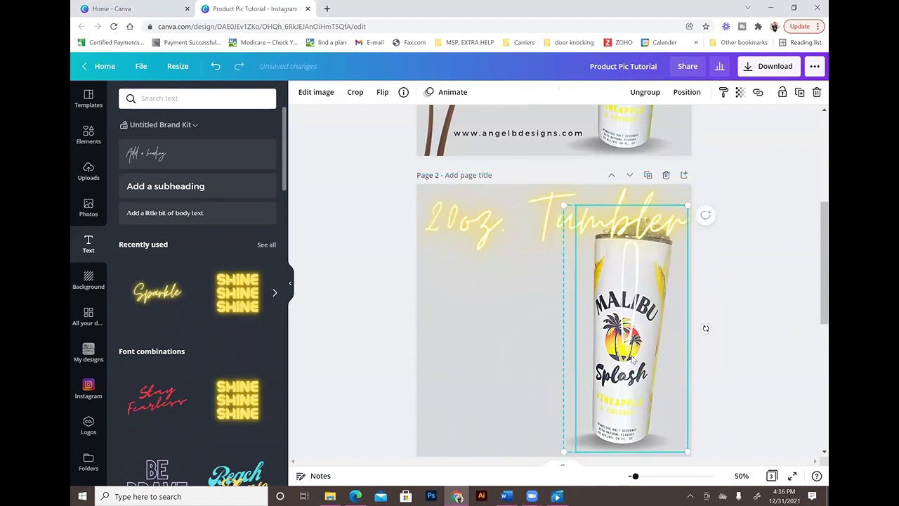
{"action": "left_click", "coordinate": [685, 92]}
{"action": "left_click", "coordinate": [552, 124]}
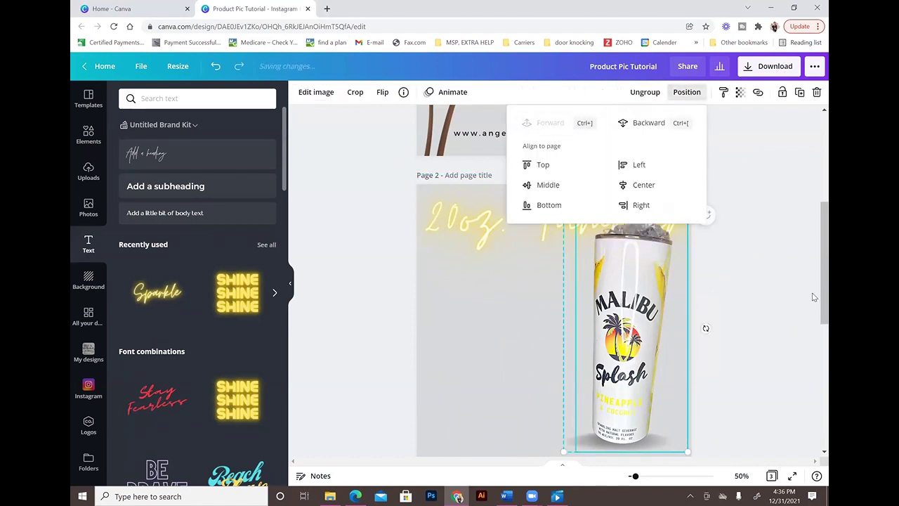
{"action": "left_click_drag", "start_coordinate": [566, 206], "coordinate": [576, 229]}
{"action": "left_click", "coordinate": [768, 321]}
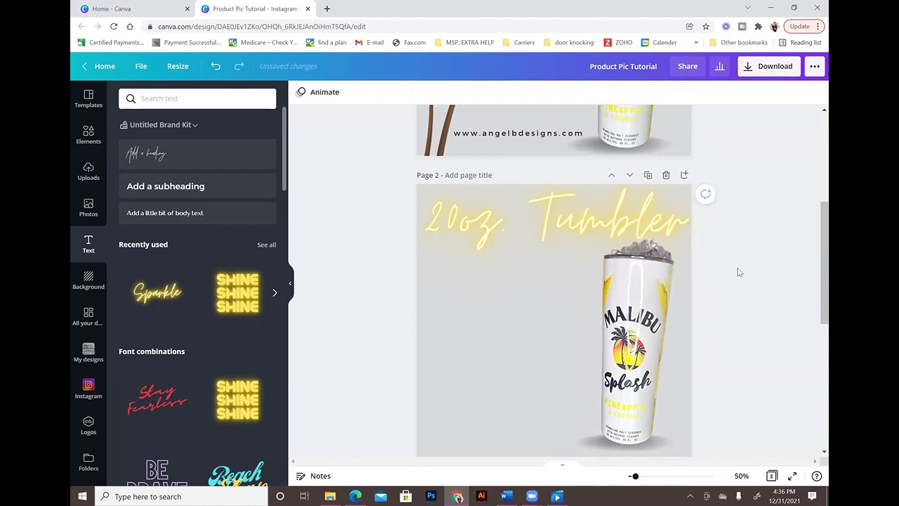
Resize the tumbler inside its group so the group measures 445 × 886.
{"action": "scroll", "coordinate": [746, 260], "scroll_direction": "up", "scroll_amount": 3}
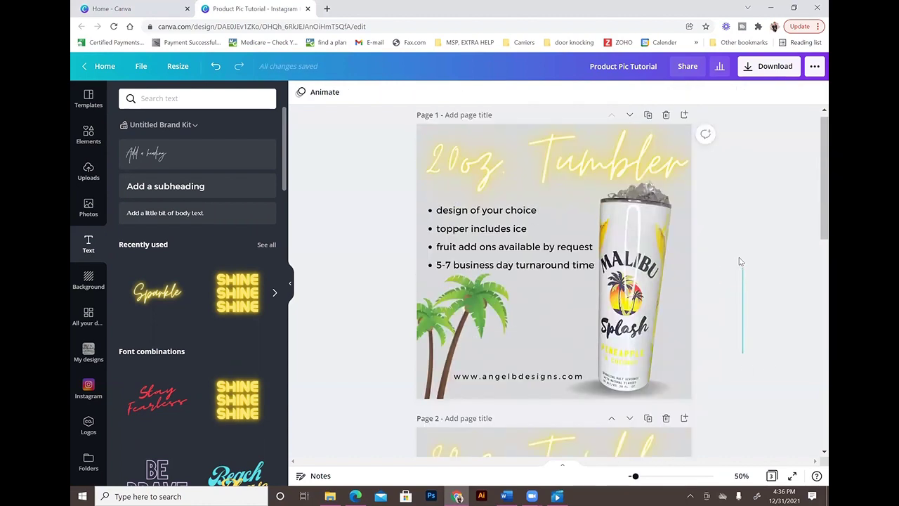
{"action": "scroll", "coordinate": [731, 270], "scroll_direction": "down", "scroll_amount": 1}
{"action": "scroll", "coordinate": [726, 275], "scroll_direction": "down", "scroll_amount": 3}
{"action": "left_click", "coordinate": [647, 298]}
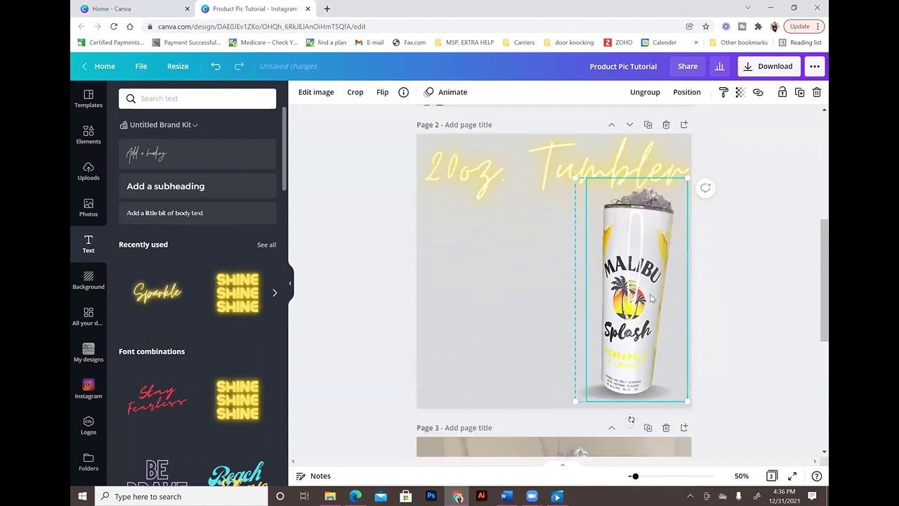
{"action": "left_click", "coordinate": [647, 298]}
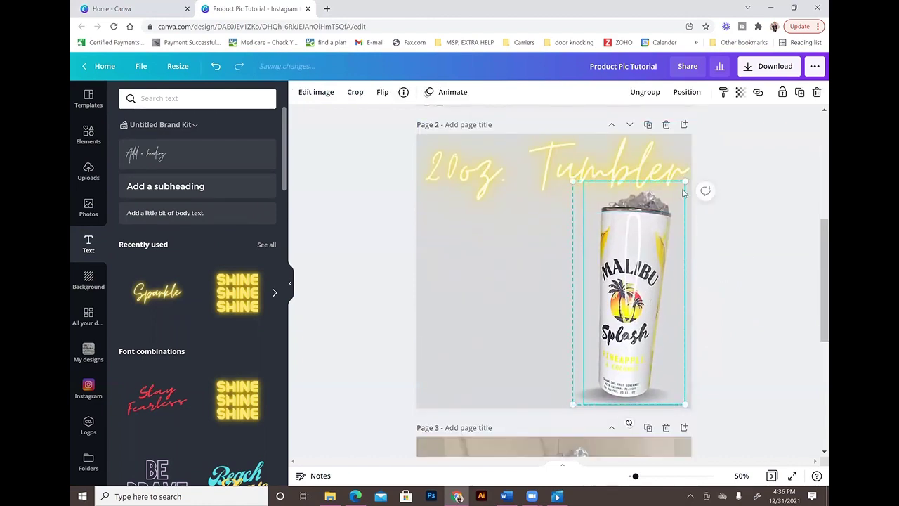
{"action": "left_click_drag", "start_coordinate": [685, 185], "coordinate": [686, 180]}
{"action": "left_click", "coordinate": [752, 270]}
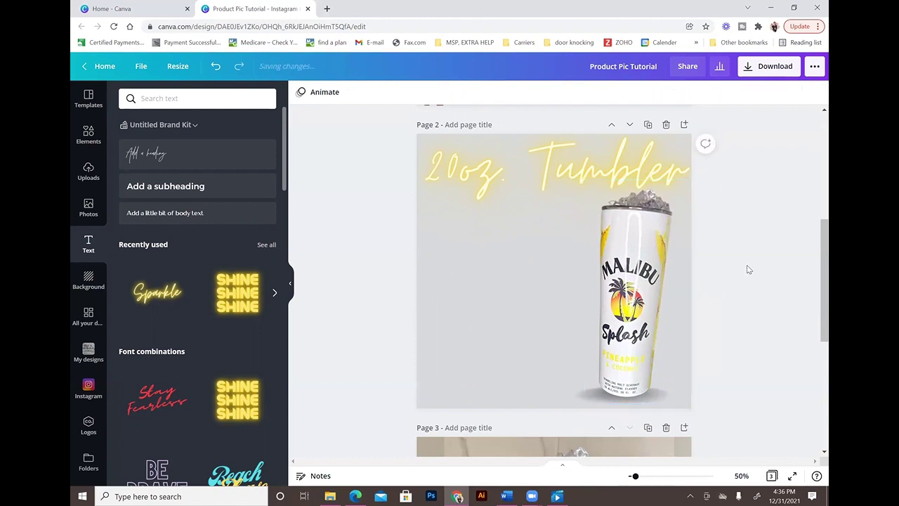
{"action": "scroll", "coordinate": [749, 270], "scroll_direction": "up", "scroll_amount": 5}
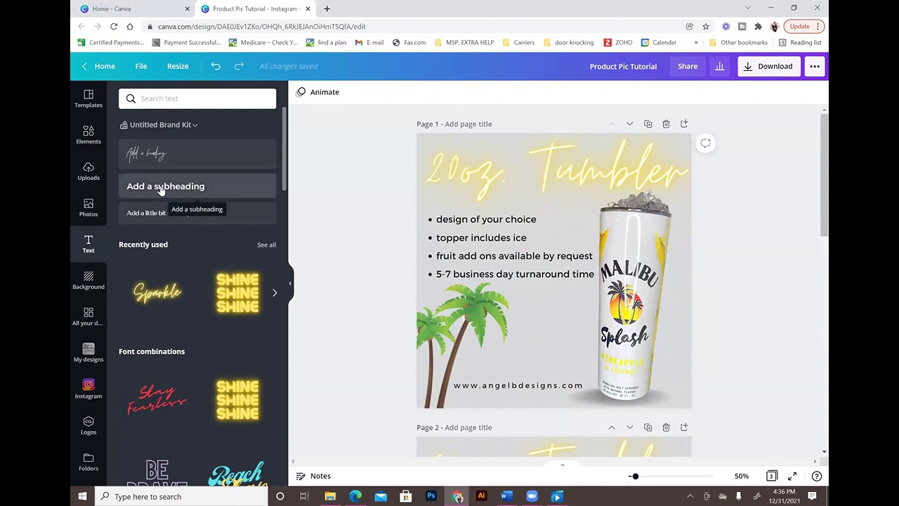
{"action": "scroll", "coordinate": [471, 223], "scroll_direction": "down", "scroll_amount": 5}
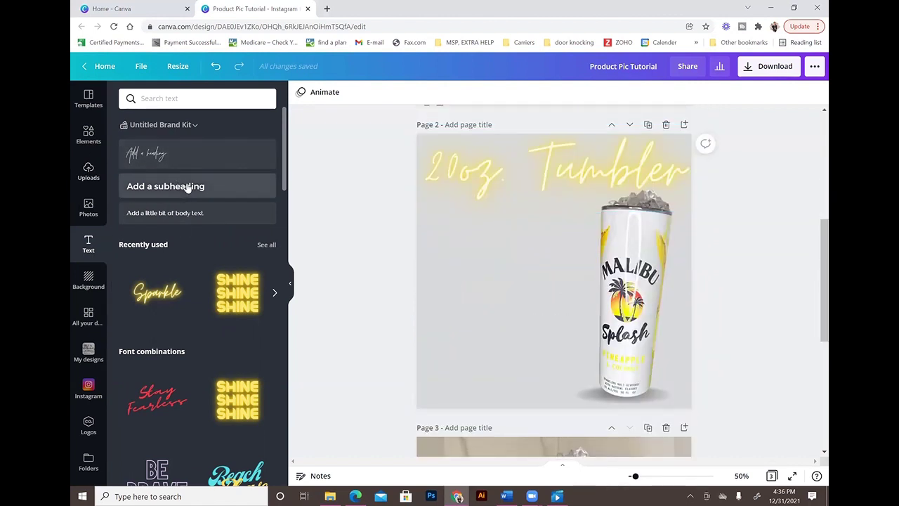
Add a subheading listing 'design of your choice', topper and fruit add-ons by request, and '5-7 business day turnaround time'.
{"action": "left_click", "coordinate": [200, 188]}
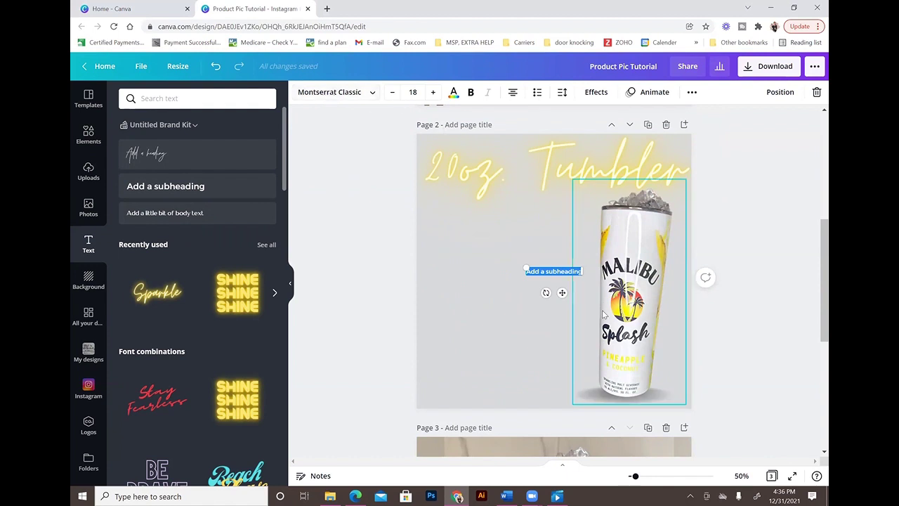
{"action": "type", "text": "de"}
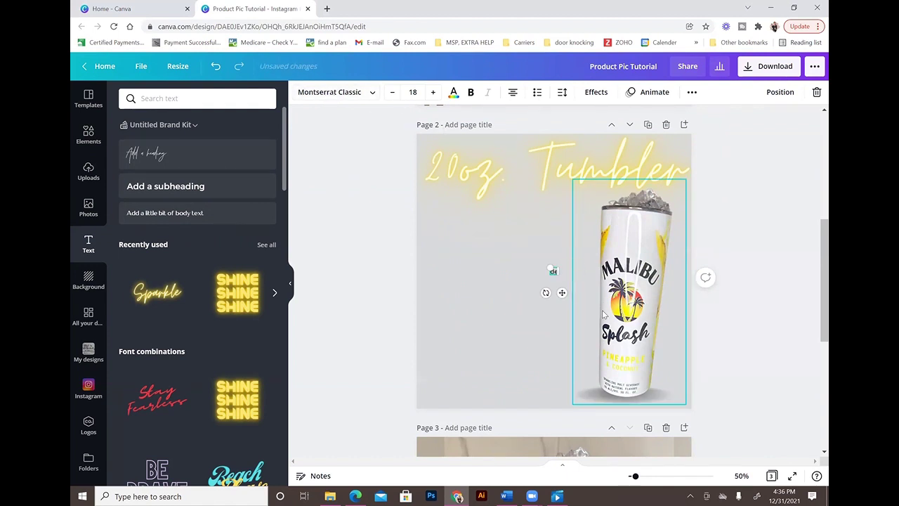
{"action": "type", "text": "sign of your choice"}
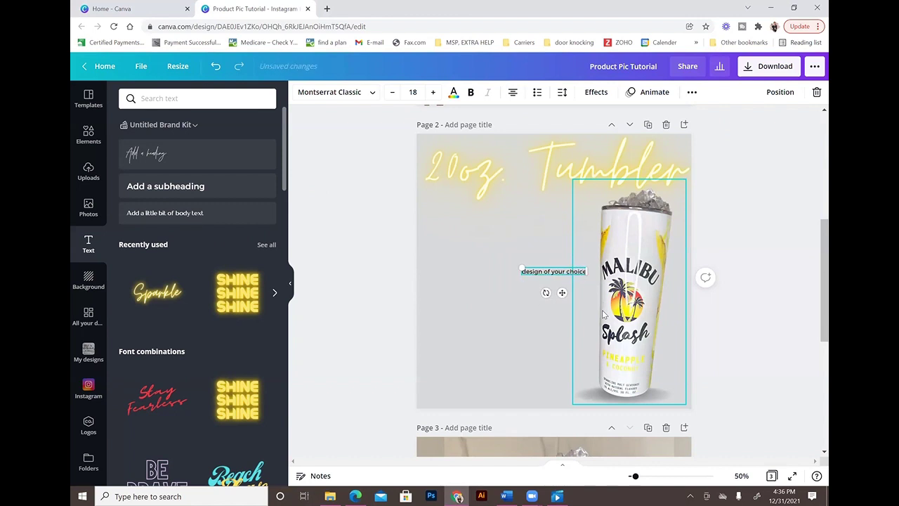
{"action": "key", "text": "Return"}
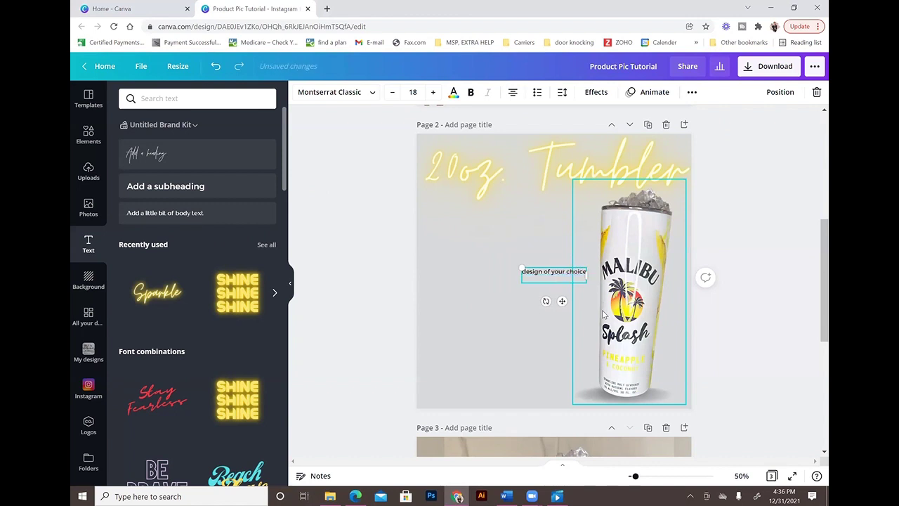
{"action": "scroll", "coordinate": [576, 295], "scroll_direction": "up", "scroll_amount": 4}
{"action": "scroll", "coordinate": [576, 296], "scroll_direction": "down", "scroll_amount": 3}
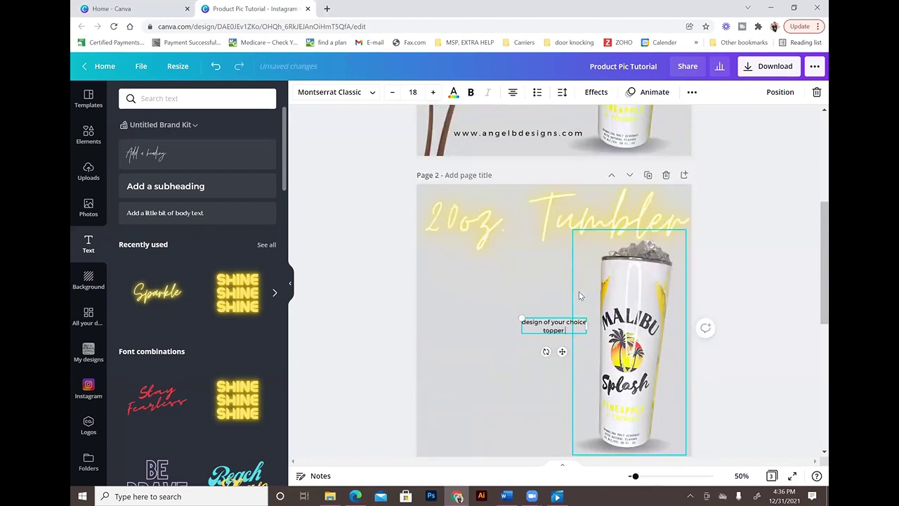
{"action": "type", "text": "topper includes ics"}
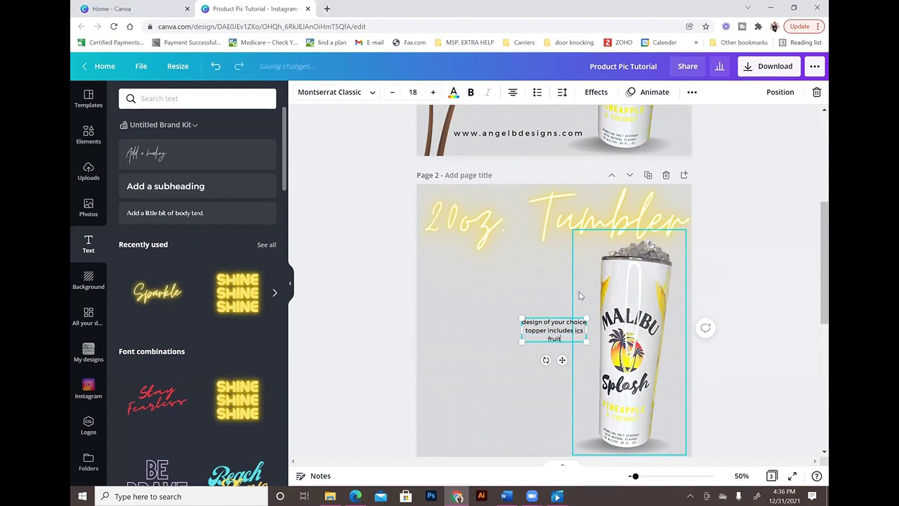
{"action": "type", "text": " fruit add ons available fby r"}
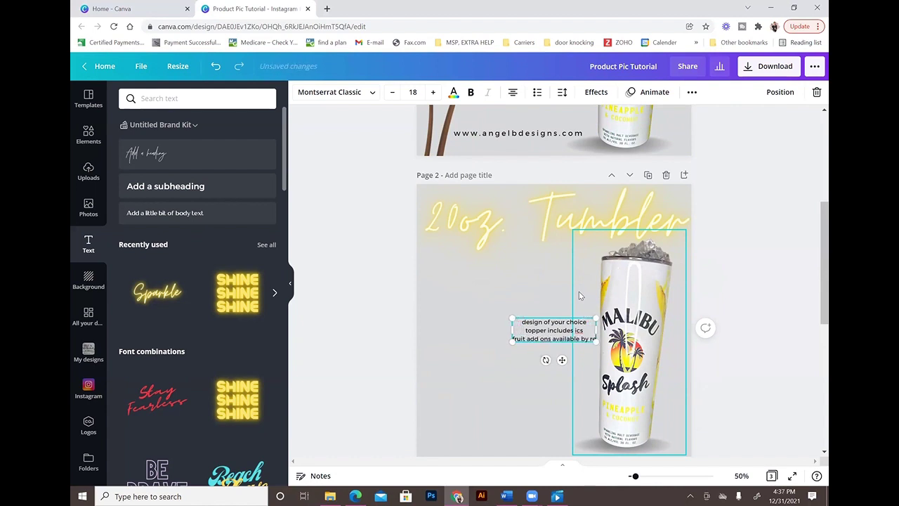
{"action": "type", "text": "equest"}
{"action": "key", "text": "Return"}
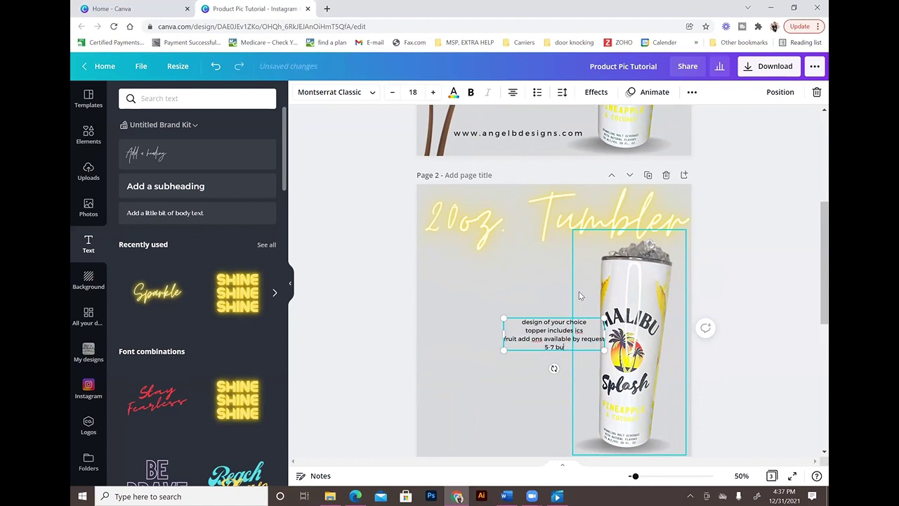
{"action": "type", "text": "5-7 business day turnaround time"}
{"action": "left_click", "coordinate": [610, 348]}
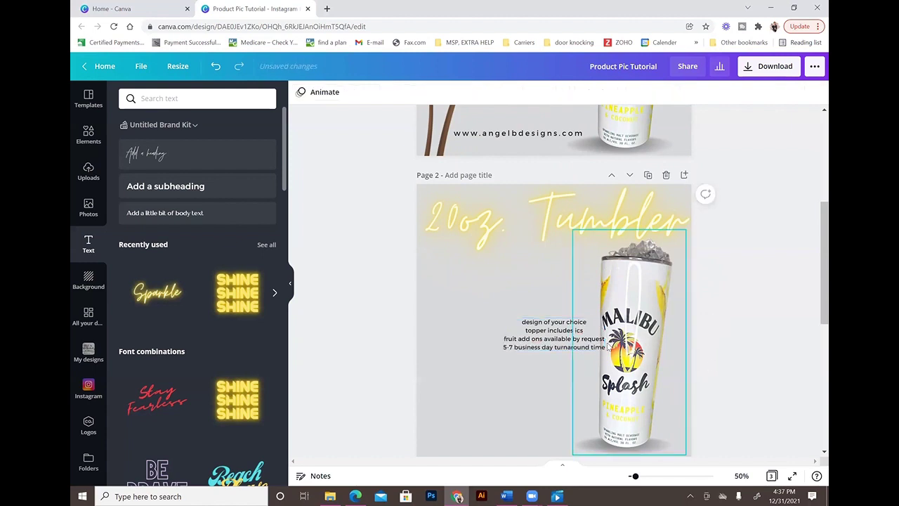
Move the details below the title, make them a left-aligned bulleted list, and enlarge them.
{"action": "left_click", "coordinate": [570, 340]}
{"action": "left_click_drag", "start_coordinate": [569, 340], "coordinate": [510, 295]}
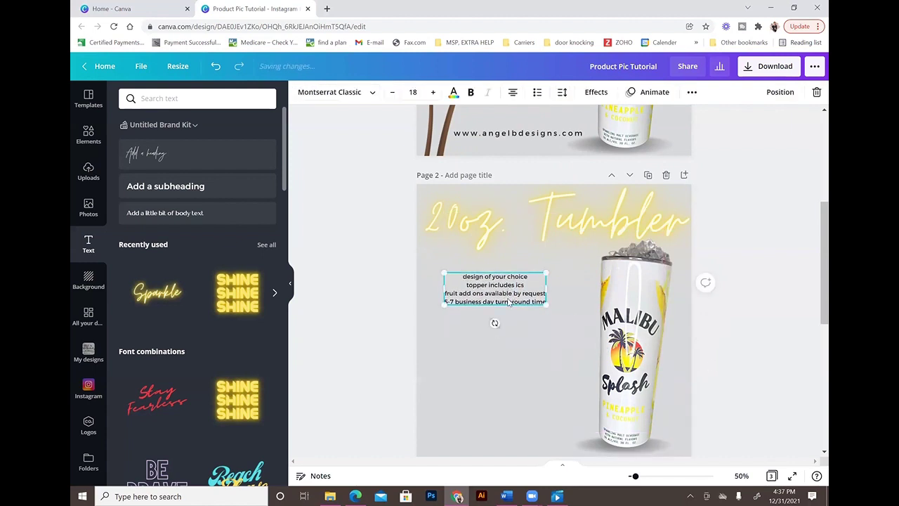
{"action": "left_click", "coordinate": [538, 93]}
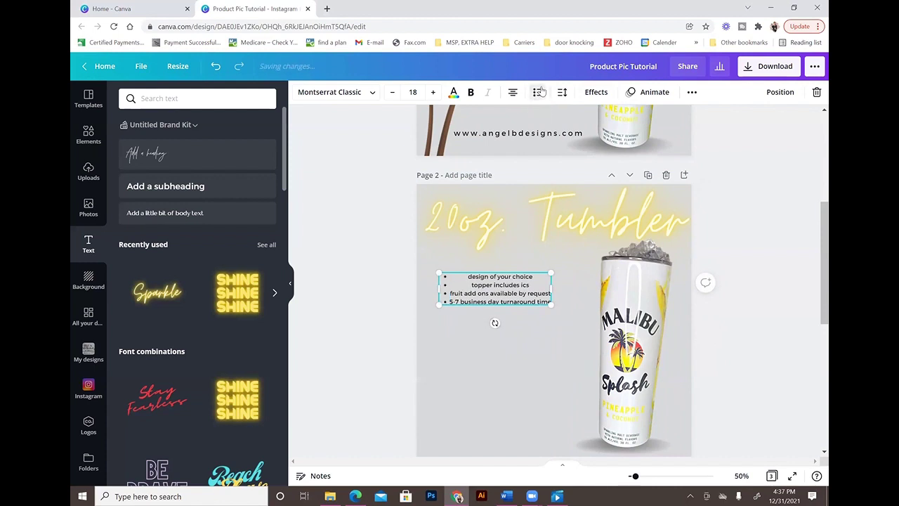
{"action": "left_click", "coordinate": [514, 93]}
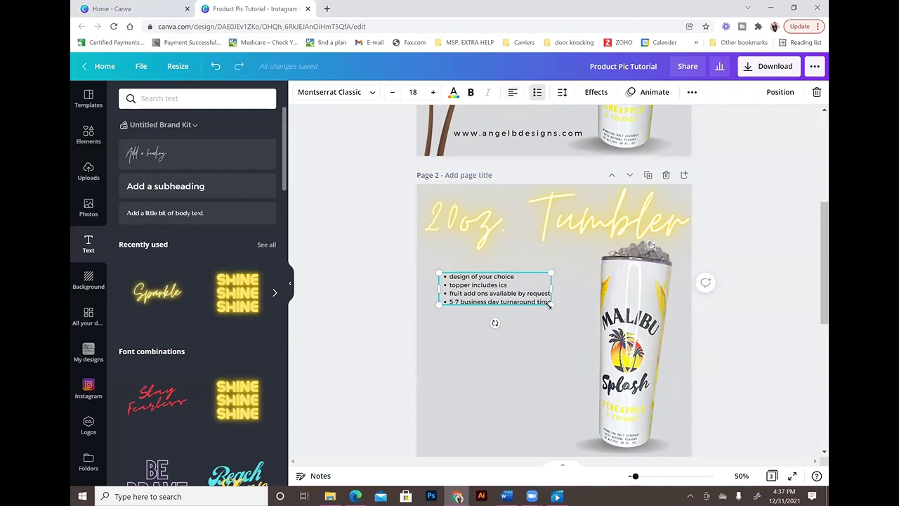
{"action": "left_click_drag", "start_coordinate": [550, 304], "coordinate": [516, 304]}
{"action": "left_click", "coordinate": [499, 358]}
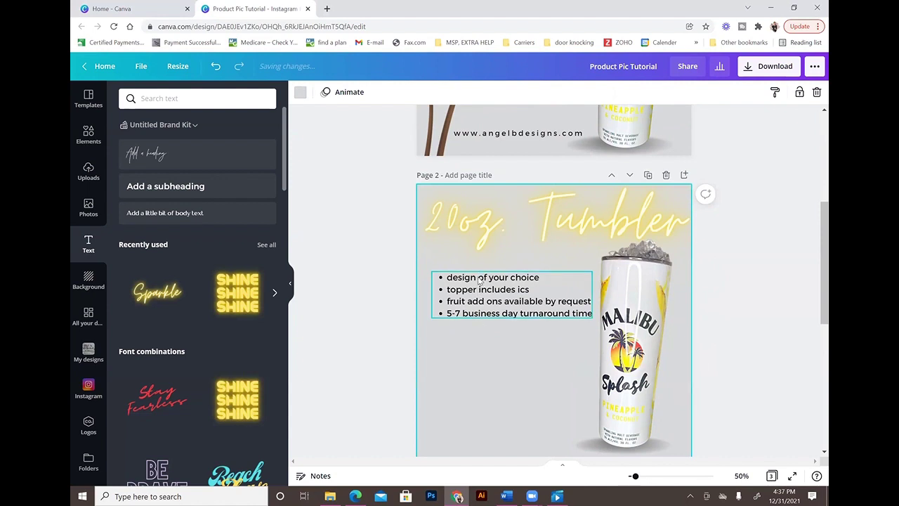
Widen the list's line spacing to 1.85 and enlarge it to size 27.9.
{"action": "left_click", "coordinate": [540, 281]}
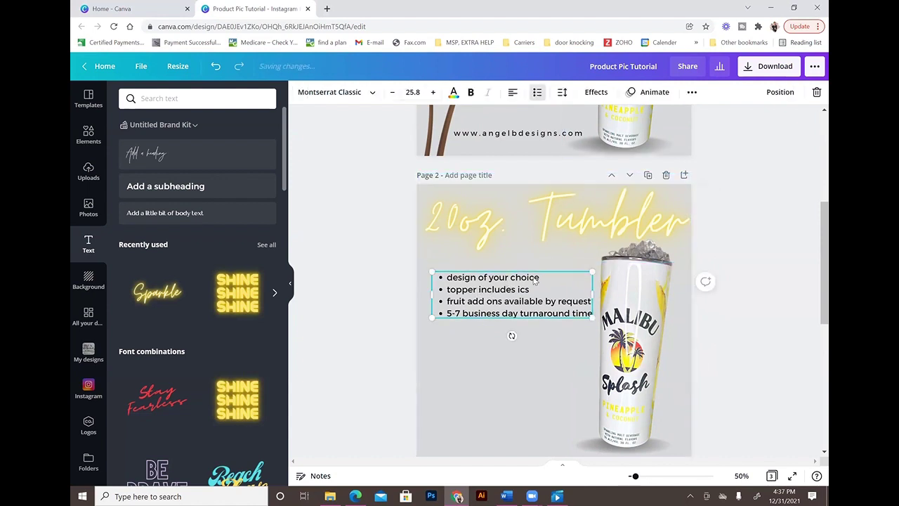
{"action": "left_click", "coordinate": [563, 92]}
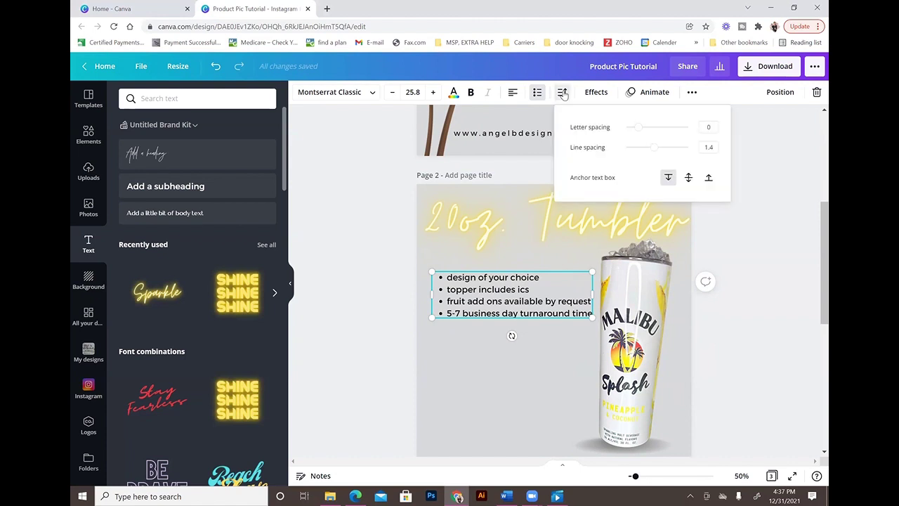
{"action": "left_click_drag", "start_coordinate": [654, 154], "coordinate": [670, 160]}
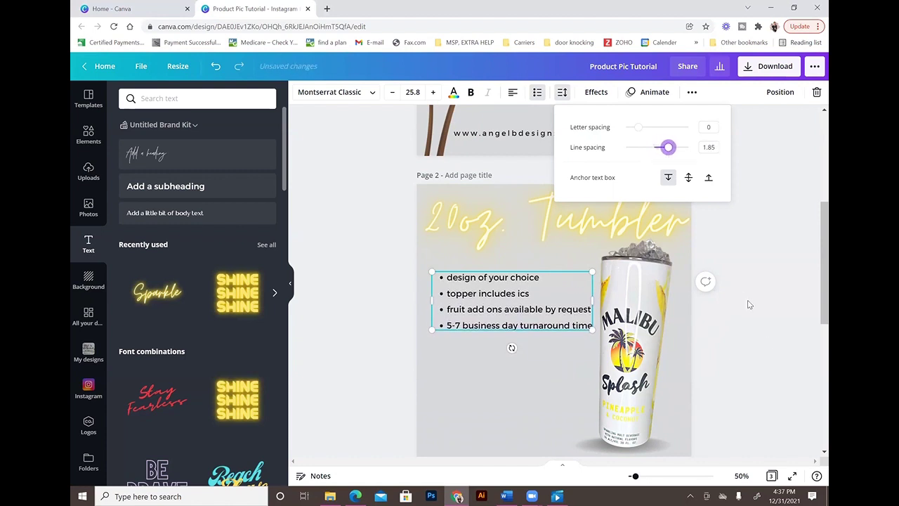
{"action": "left_click", "coordinate": [766, 342]}
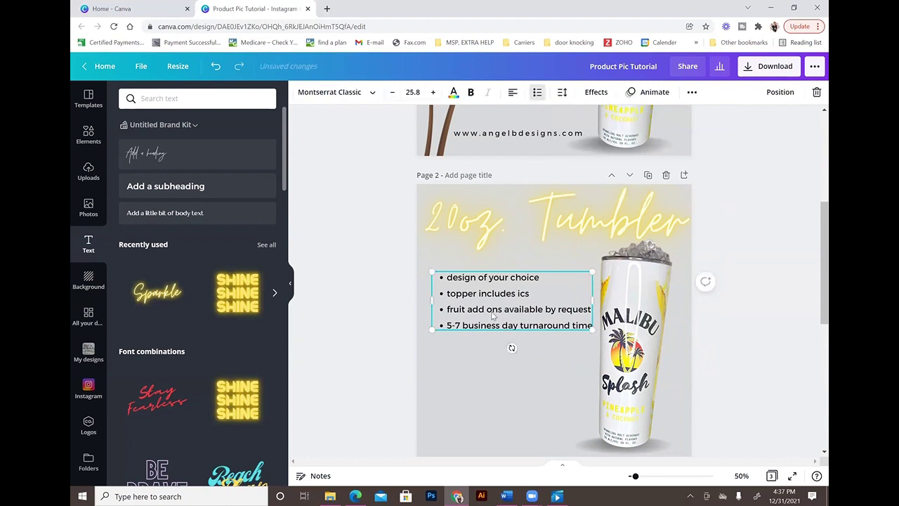
{"action": "left_click_drag", "start_coordinate": [431, 270], "coordinate": [420, 267]}
{"action": "left_click_drag", "start_coordinate": [497, 287], "coordinate": [500, 282]}
{"action": "left_click", "coordinate": [784, 375]}
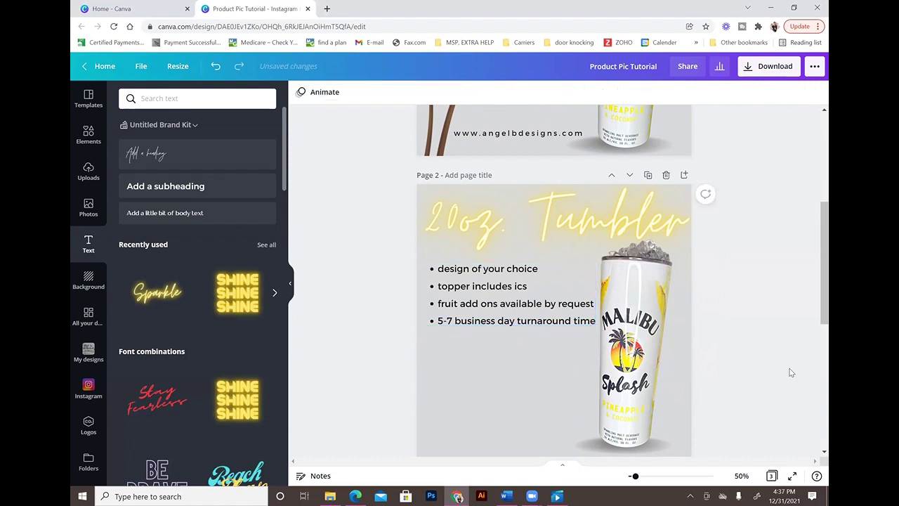
{"action": "scroll", "coordinate": [791, 372], "scroll_direction": "down", "scroll_amount": 1}
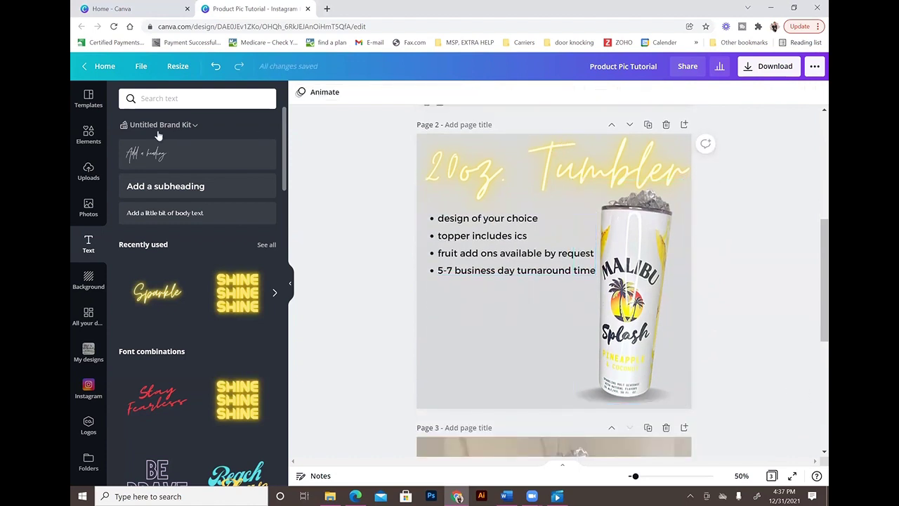
Replace the old shadow search in Elements with a search for 'palm'.
{"action": "left_click", "coordinate": [86, 134]}
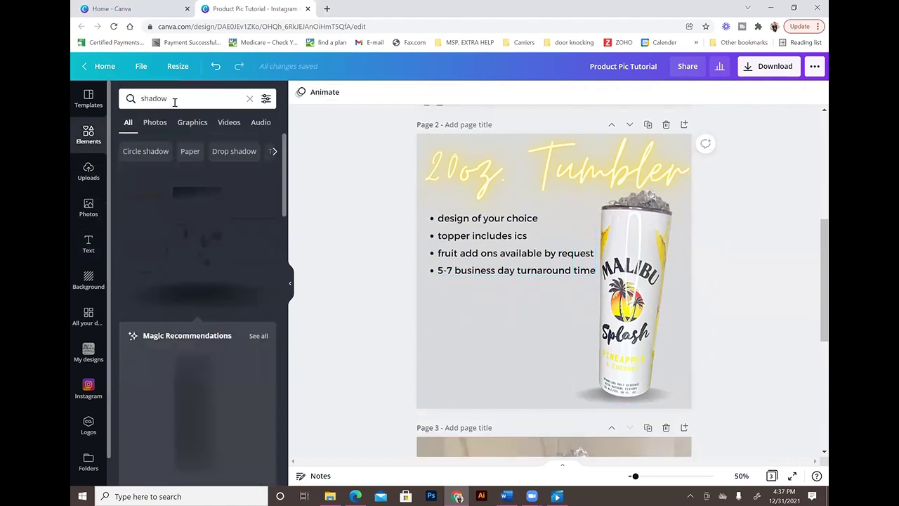
{"action": "left_click", "coordinate": [251, 99]}
{"action": "type", "text": "dpa"}
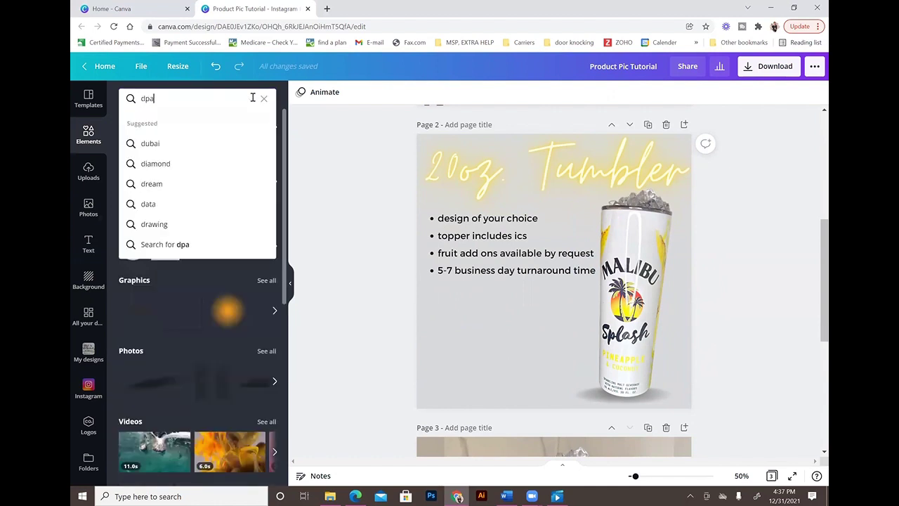
{"action": "key", "text": "BackSpace"}
{"action": "key", "text": "BackSpace"}
{"action": "key", "text": "BackSpace"}
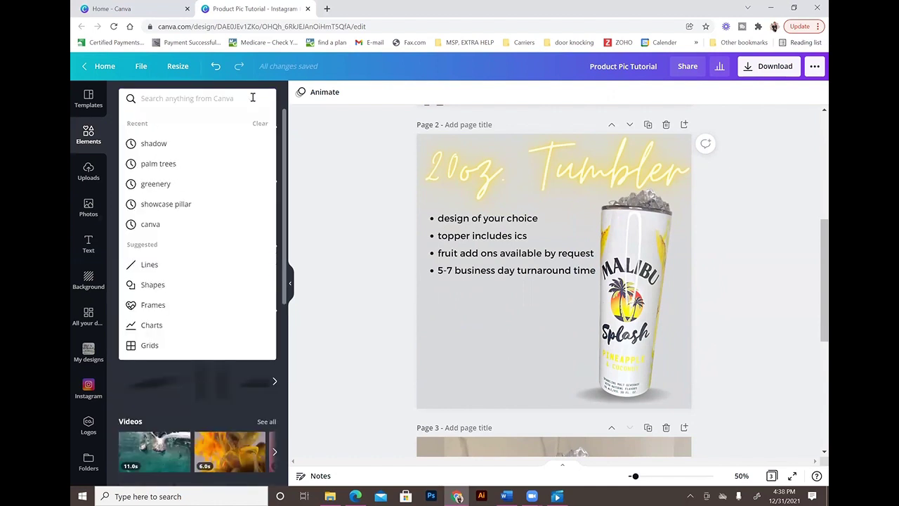
{"action": "type", "text": "palm"}
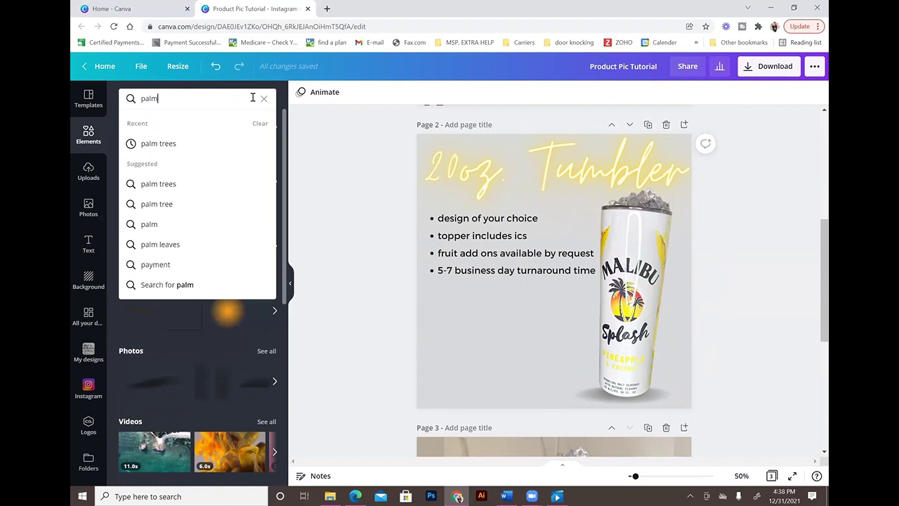
{"action": "key", "text": "Return"}
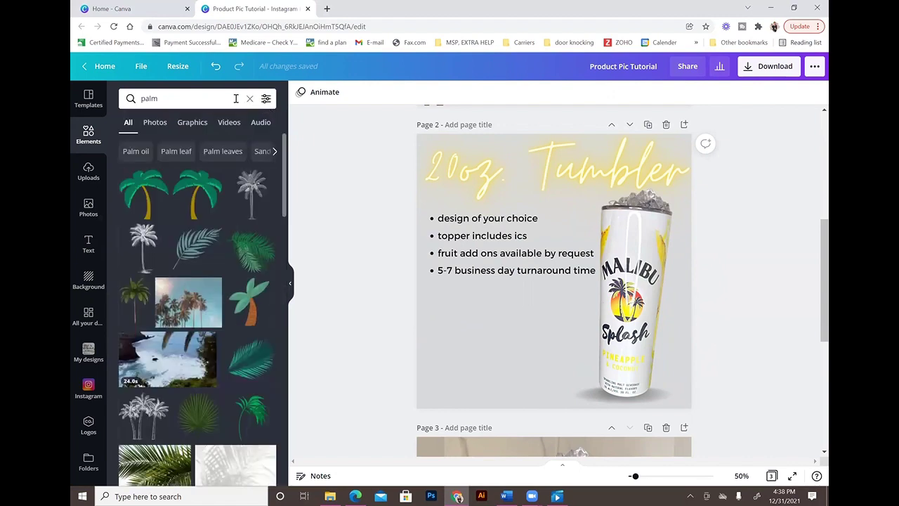
{"action": "scroll", "coordinate": [232, 215], "scroll_direction": "down", "scroll_amount": 5}
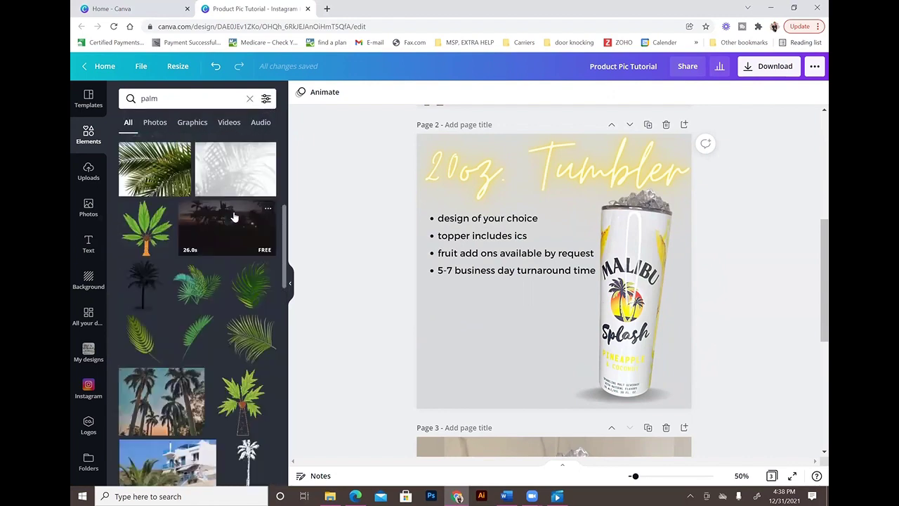
{"action": "scroll", "coordinate": [218, 175], "scroll_direction": "up", "scroll_amount": 5}
Filter to graphics and refine the search to 'palm trees' graphics.
{"action": "left_click", "coordinate": [193, 122]}
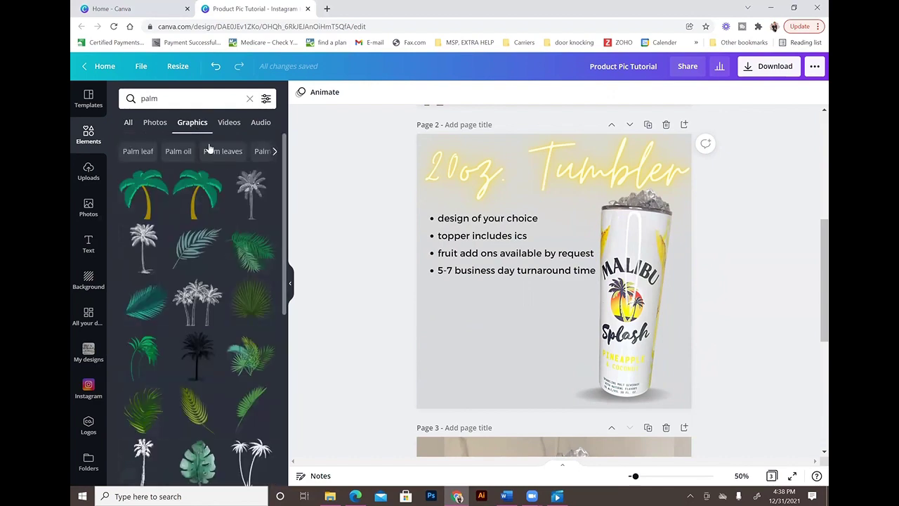
{"action": "scroll", "coordinate": [225, 237], "scroll_direction": "down", "scroll_amount": 4}
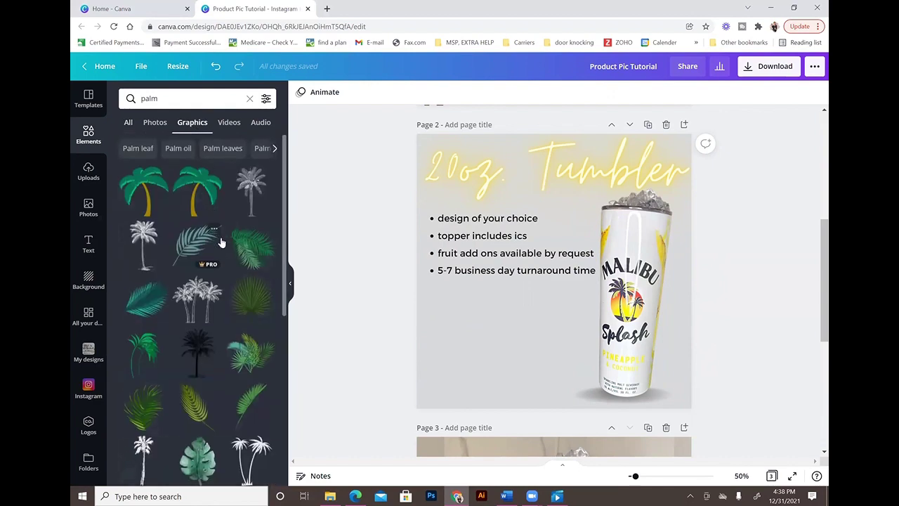
{"action": "left_click", "coordinate": [210, 129]}
{"action": "left_click", "coordinate": [197, 98]}
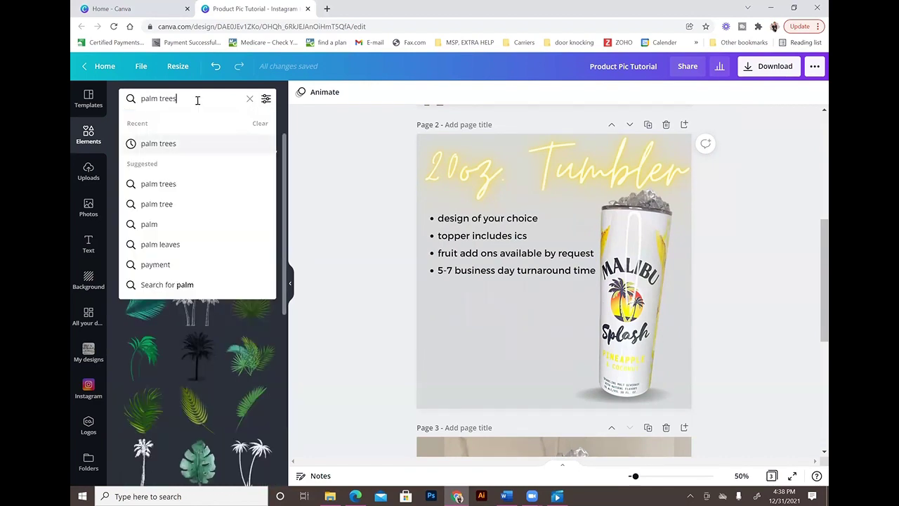
{"action": "key", "text": "Return"}
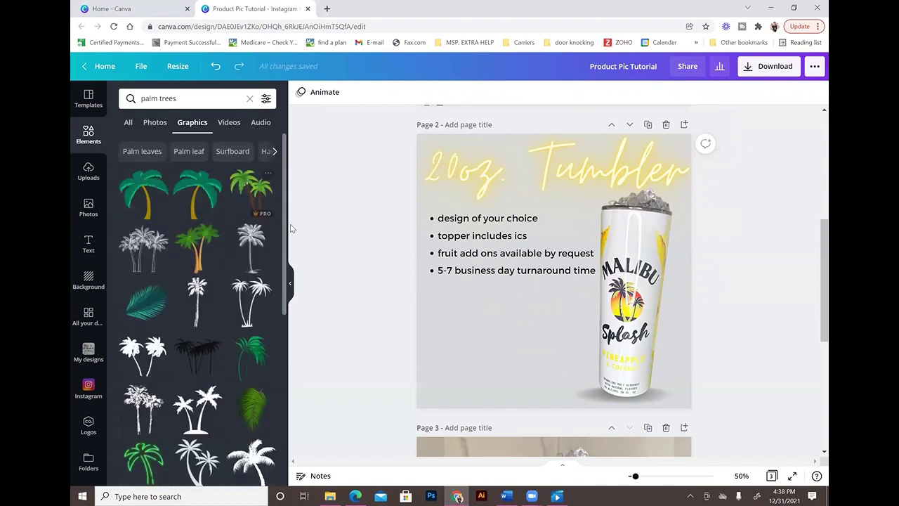
{"action": "scroll", "coordinate": [422, 210], "scroll_direction": "up", "scroll_amount": 4}
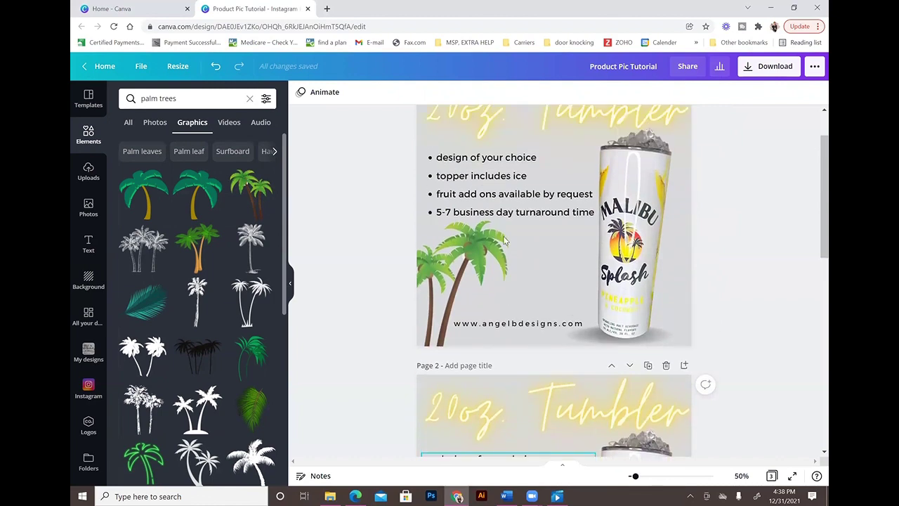
{"action": "scroll", "coordinate": [260, 211], "scroll_direction": "down", "scroll_amount": 3}
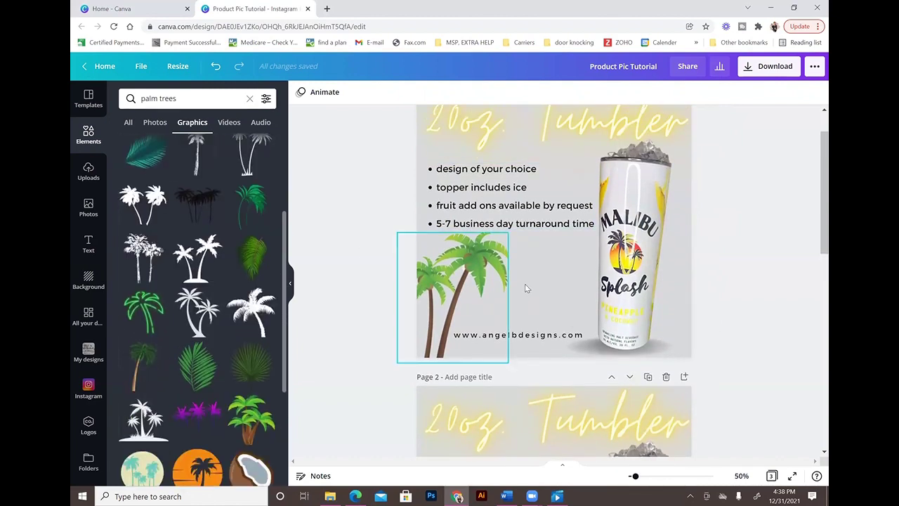
{"action": "scroll", "coordinate": [526, 288], "scroll_direction": "down", "scroll_amount": 4}
{"action": "scroll", "coordinate": [196, 239], "scroll_direction": "up", "scroll_amount": 3}
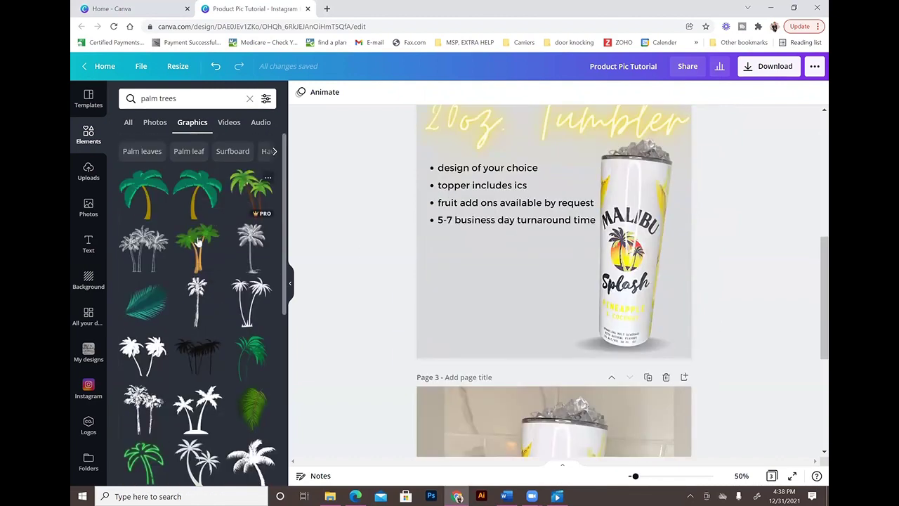
Place a palm tree graphic at the lower left, flip it horizontally, and enlarge it.
{"action": "left_click", "coordinate": [253, 200]}
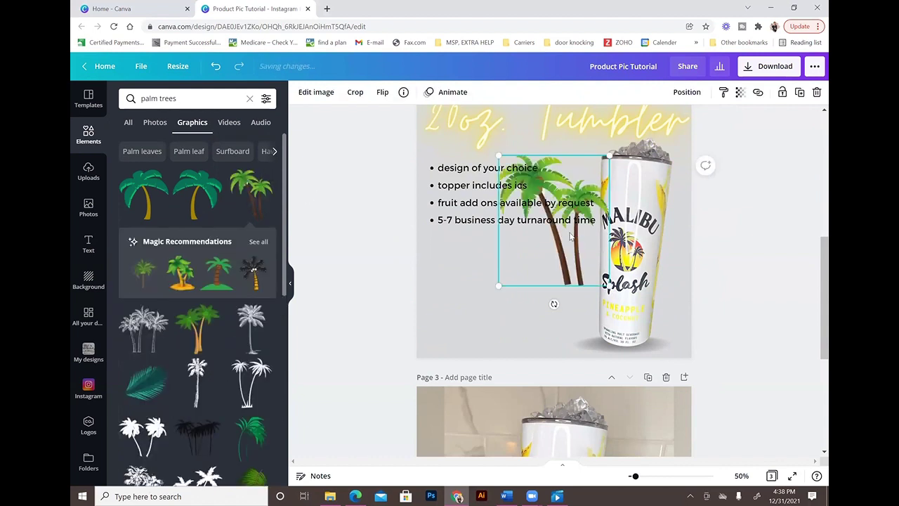
{"action": "left_click_drag", "start_coordinate": [570, 237], "coordinate": [509, 328]}
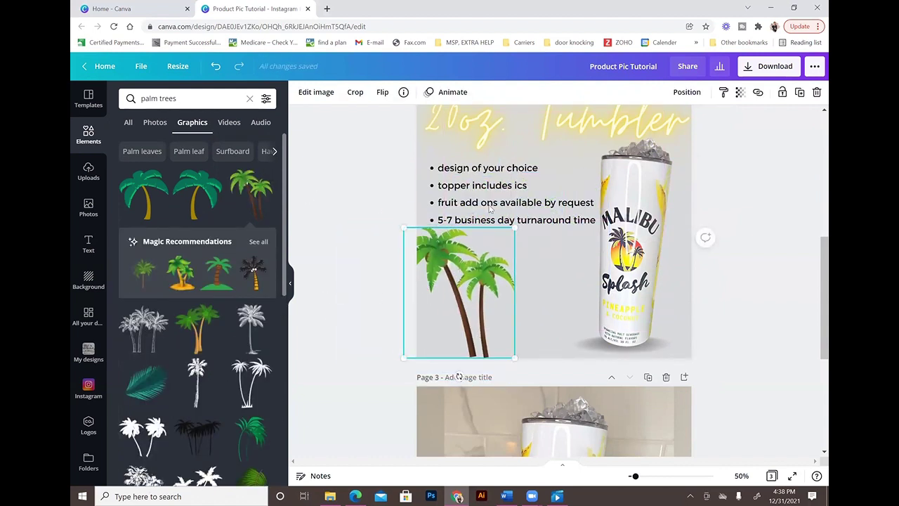
{"action": "left_click", "coordinate": [382, 92]}
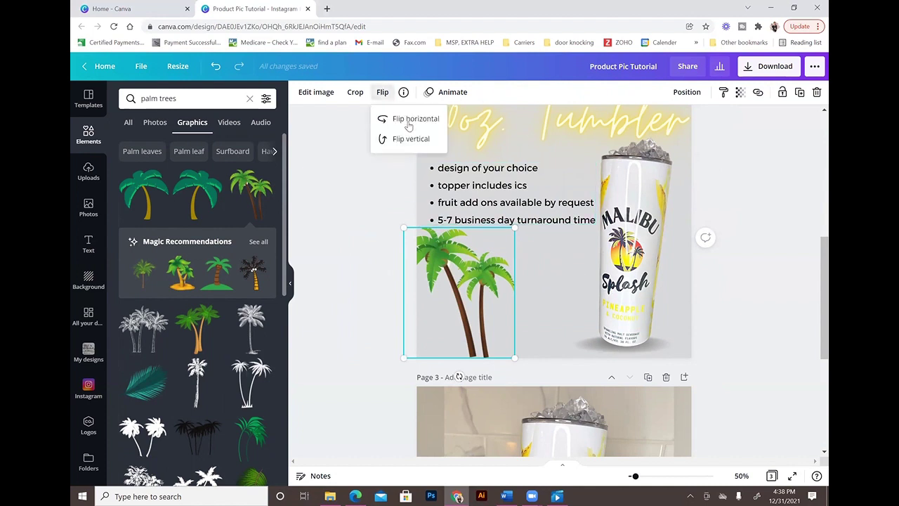
{"action": "left_click", "coordinate": [408, 121]}
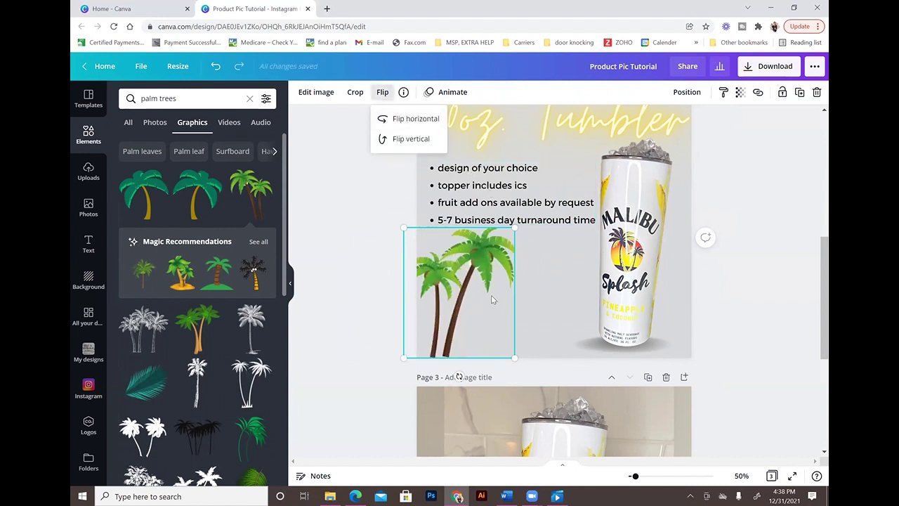
{"action": "left_click_drag", "start_coordinate": [474, 286], "coordinate": [466, 286]}
{"action": "left_click_drag", "start_coordinate": [511, 232], "coordinate": [520, 225]}
{"action": "left_click", "coordinate": [371, 224]}
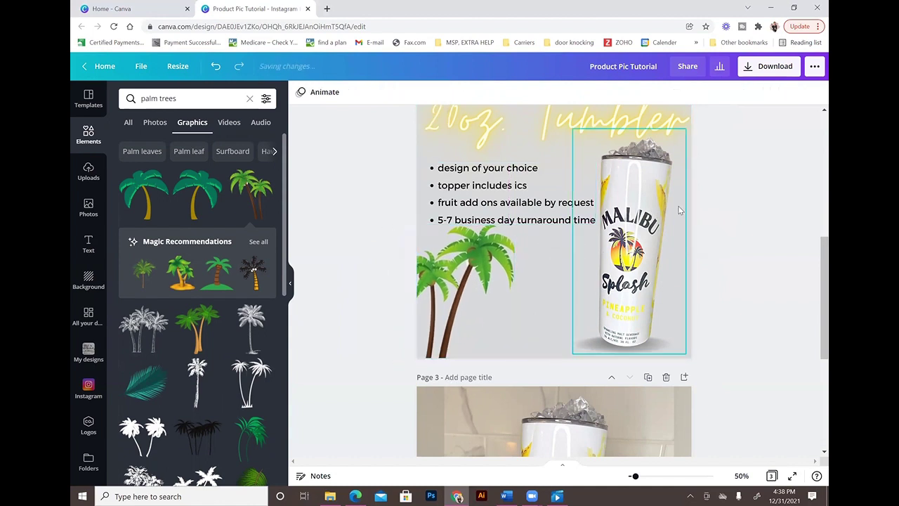
Shift the bulleted list slightly up and right above the palm trees.
{"action": "left_click", "coordinate": [524, 177]}
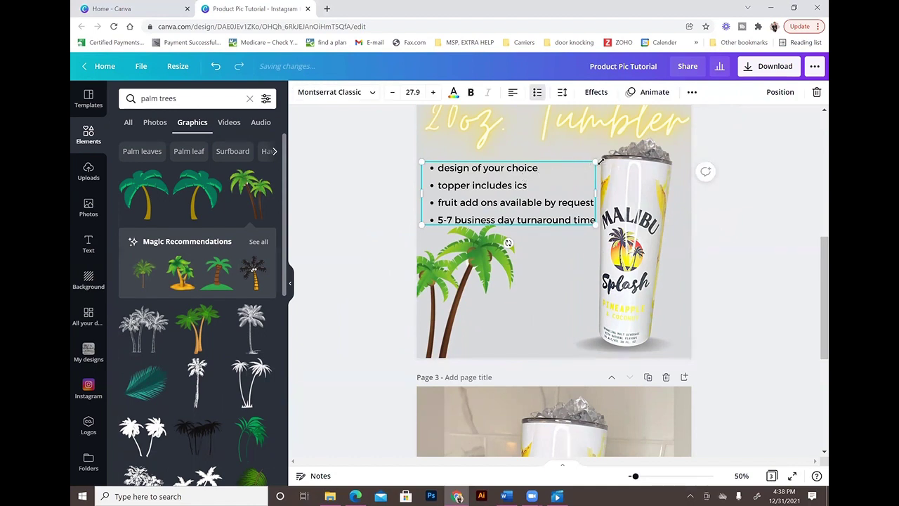
{"action": "mouse_move", "coordinate": [600, 161]}
{"action": "left_mouse_down"}
{"action": "mouse_move", "coordinate": [591, 165]}
{"action": "mouse_move", "coordinate": [599, 161]}
{"action": "left_mouse_up"}
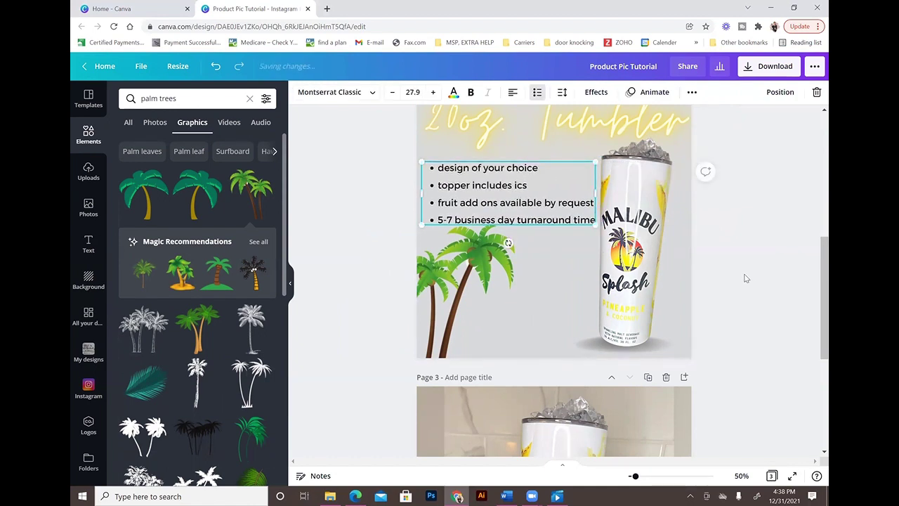
{"action": "left_click", "coordinate": [746, 279]}
{"action": "left_click_drag", "start_coordinate": [513, 193], "coordinate": [515, 189]}
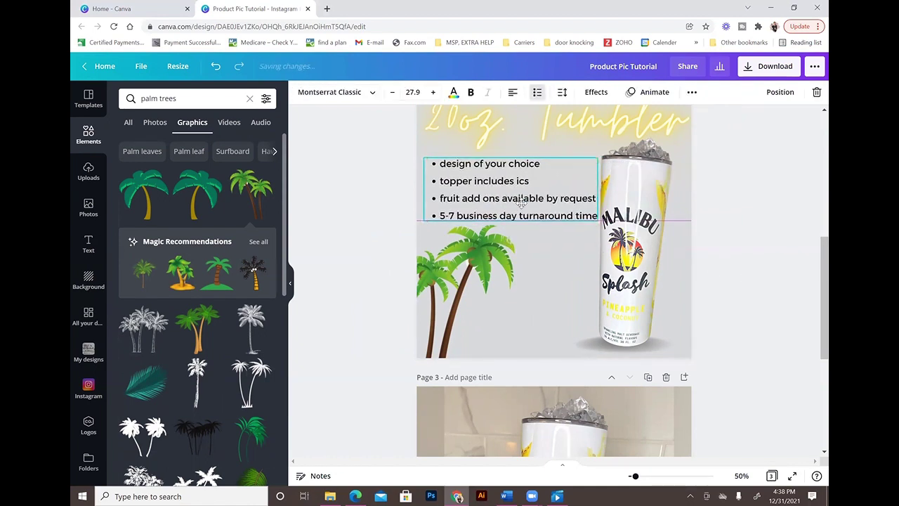
{"action": "left_click", "coordinate": [776, 281]}
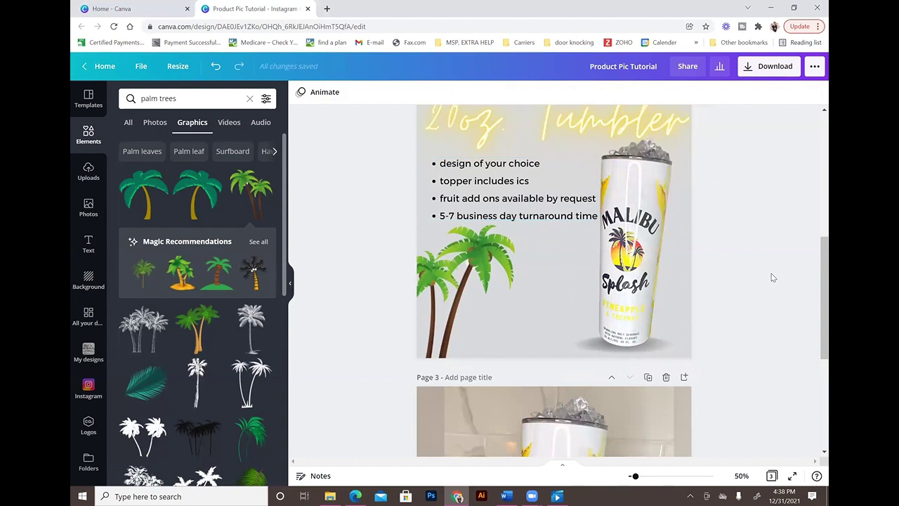
Add a subheading beside the palm trees containing the shop's website address.
{"action": "left_click", "coordinate": [88, 243]}
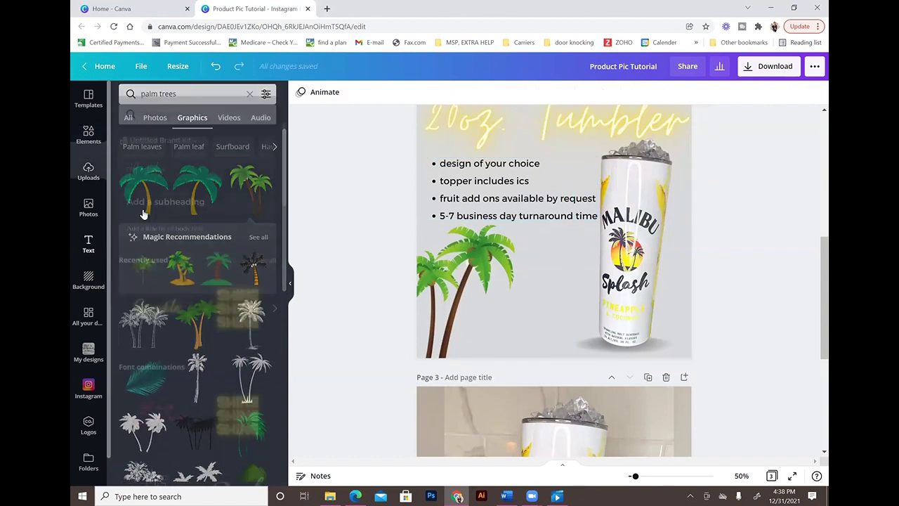
{"action": "left_click", "coordinate": [136, 195]}
{"action": "left_click_drag", "start_coordinate": [562, 252], "coordinate": [524, 339]}
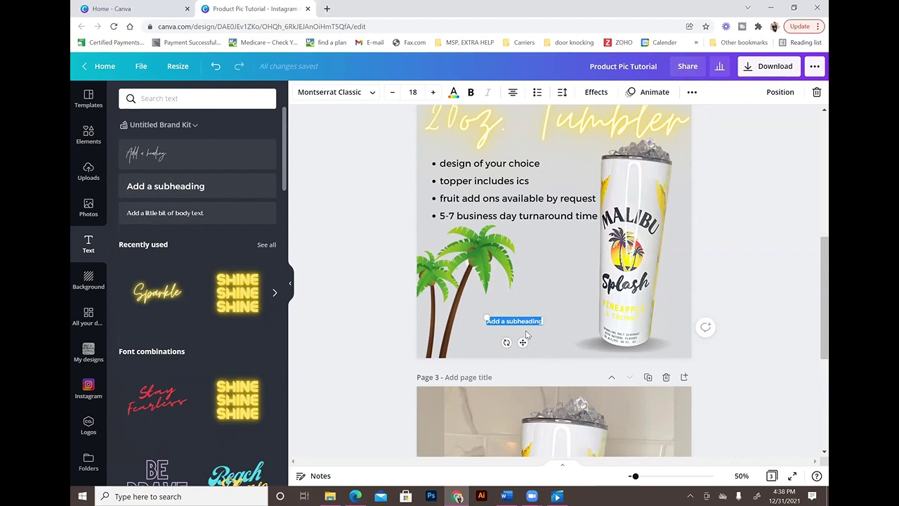
{"action": "type", "text": "www.ang"}
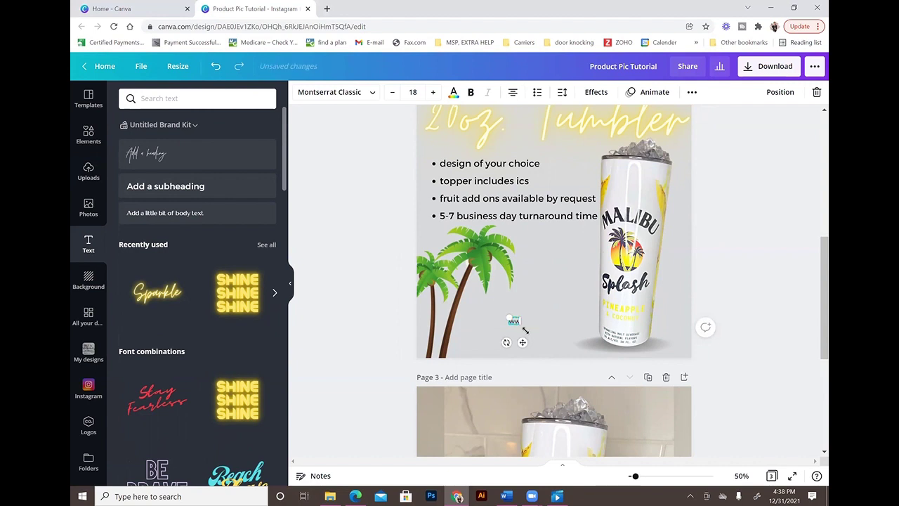
{"action": "type", "text": "elbdesigns.com"}
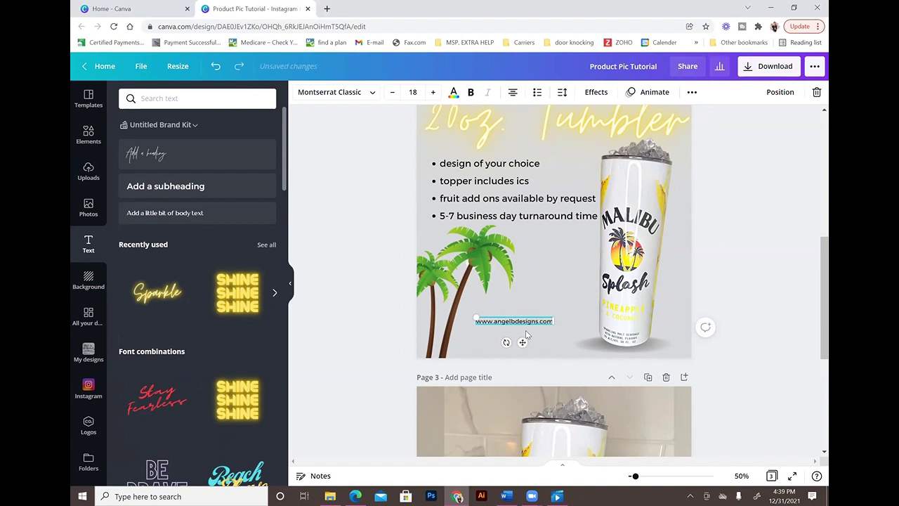
{"action": "left_click", "coordinate": [537, 334]}
{"action": "left_click", "coordinate": [525, 322]}
Set the website address letter spacing to 233 and enlarge it to size 22.2.
{"action": "left_click", "coordinate": [562, 93]}
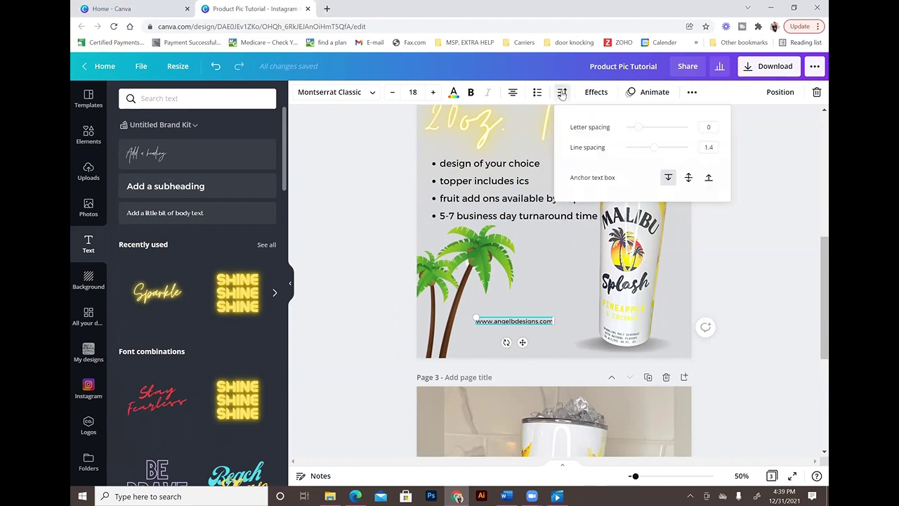
{"action": "left_click_drag", "start_coordinate": [638, 129], "coordinate": [650, 127]}
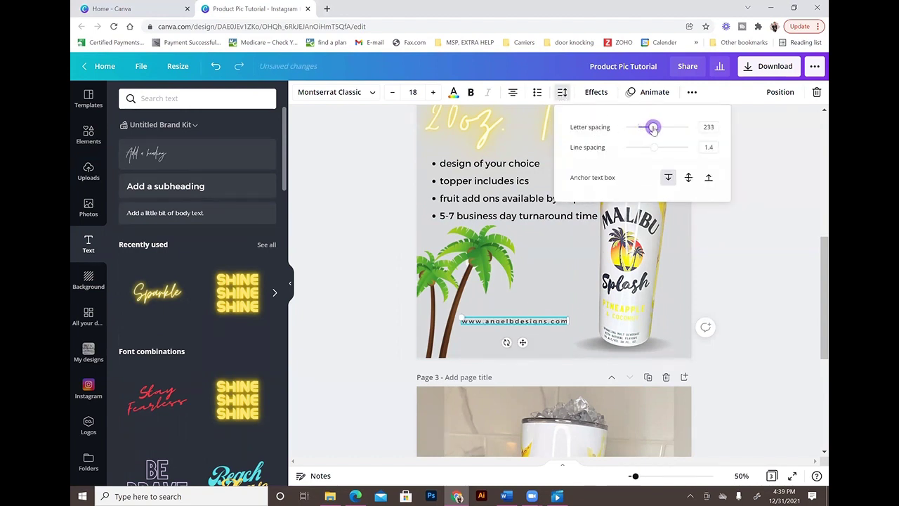
{"action": "left_click", "coordinate": [753, 251]}
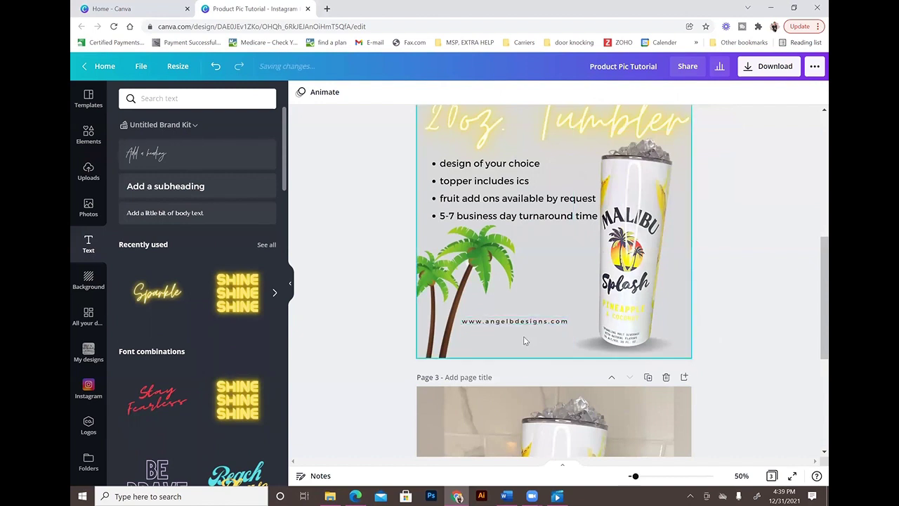
{"action": "left_click", "coordinate": [524, 340]}
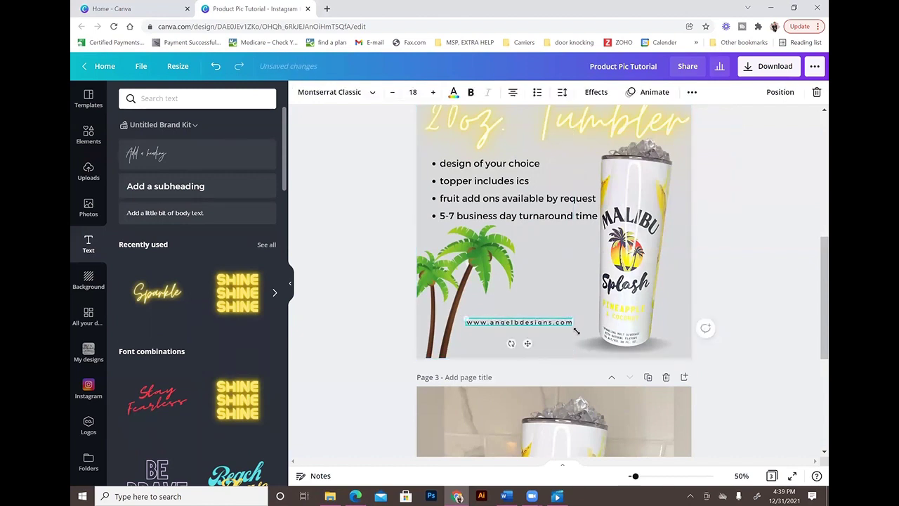
{"action": "left_click_drag", "start_coordinate": [575, 330], "coordinate": [595, 338]}
{"action": "left_click_drag", "start_coordinate": [540, 345], "coordinate": [536, 346]}
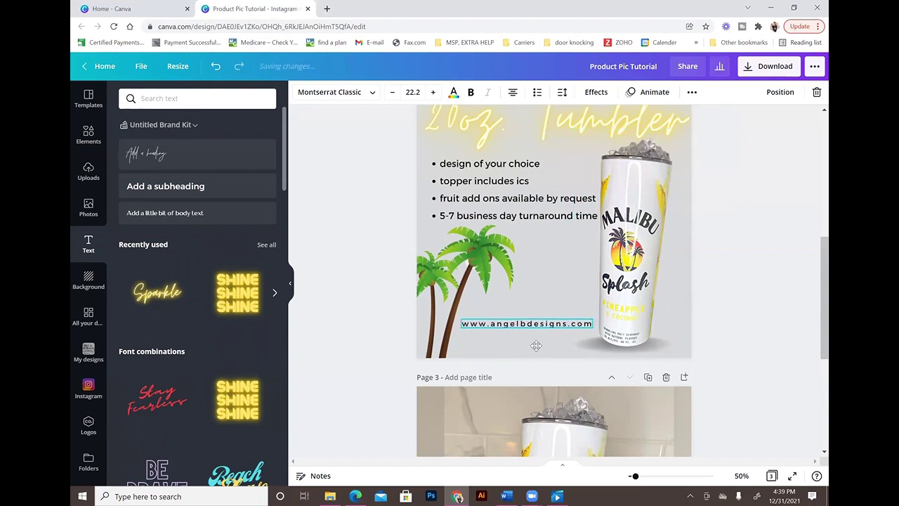
{"action": "left_click", "coordinate": [742, 365]}
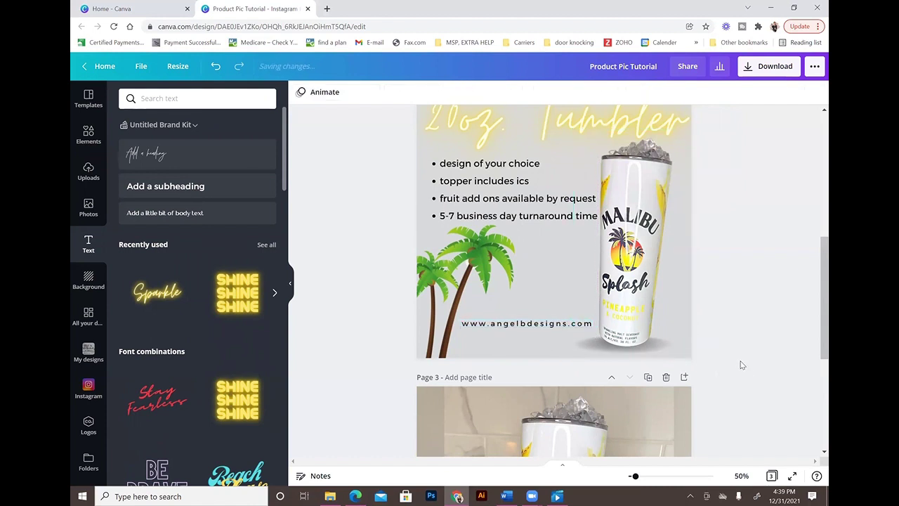
{"action": "scroll", "coordinate": [742, 365], "scroll_direction": "up", "scroll_amount": 3}
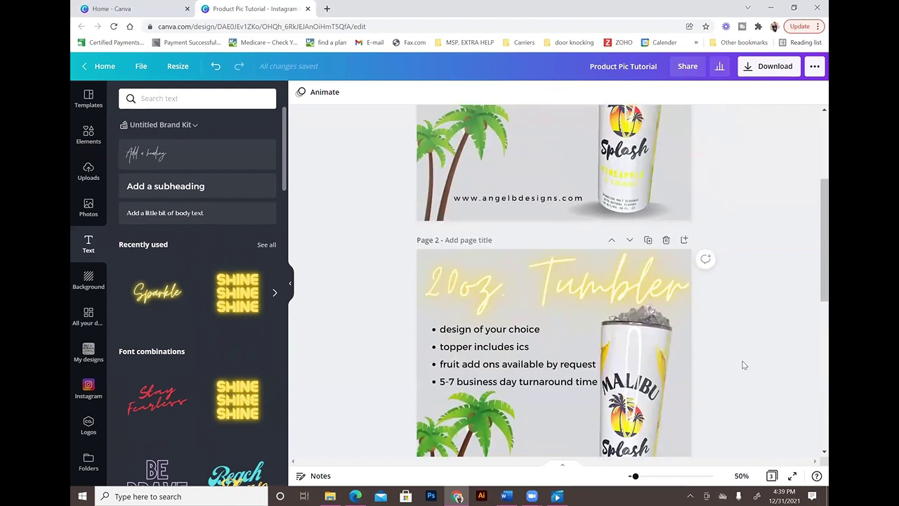
{"action": "scroll", "coordinate": [744, 365], "scroll_direction": "up", "scroll_amount": 3}
{"action": "scroll", "coordinate": [747, 360], "scroll_direction": "down", "scroll_amount": 2}
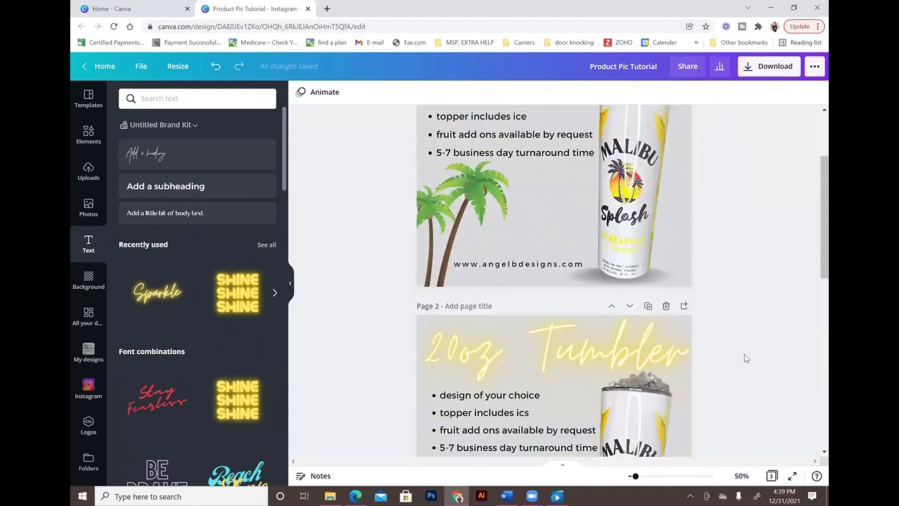
{"action": "scroll", "coordinate": [743, 350], "scroll_direction": "down", "scroll_amount": 3}
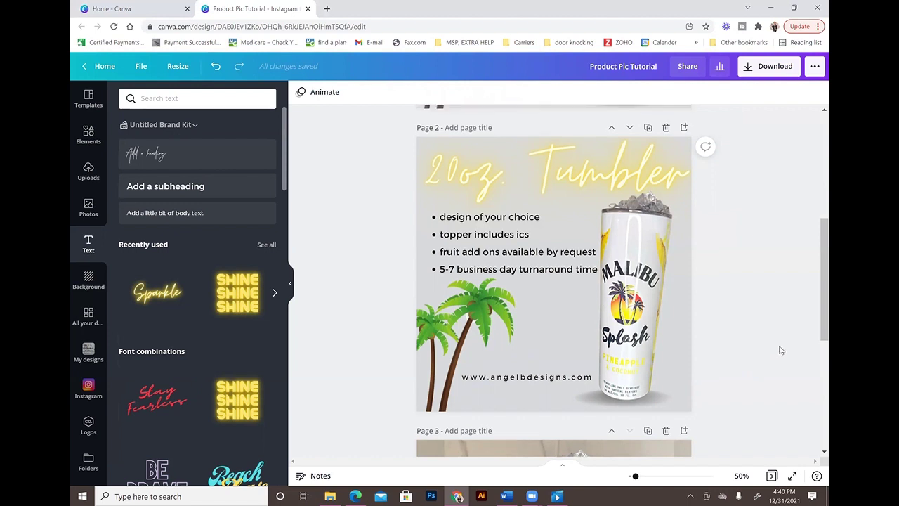
{"action": "scroll", "coordinate": [780, 349], "scroll_direction": "up", "scroll_amount": 1}
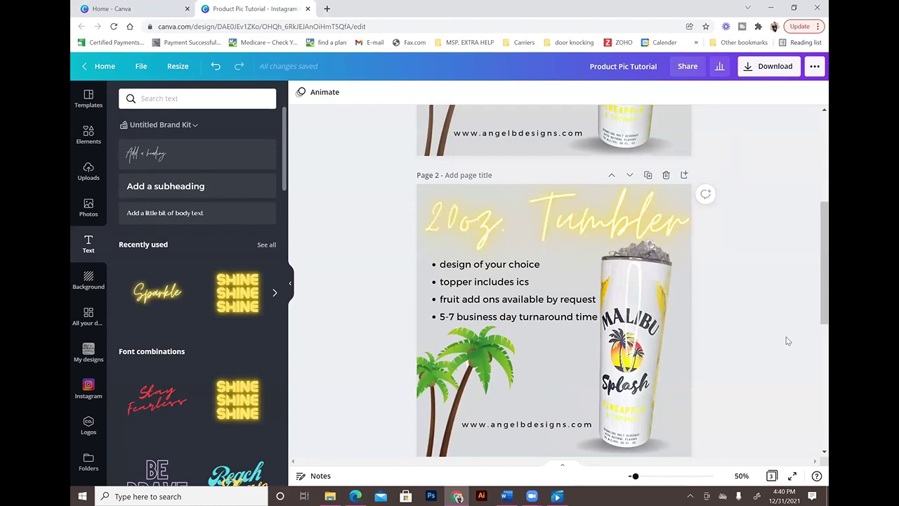
Reopen Elements and clear the 'palm trees' search to restore default suggestions.
{"action": "left_click", "coordinate": [86, 136]}
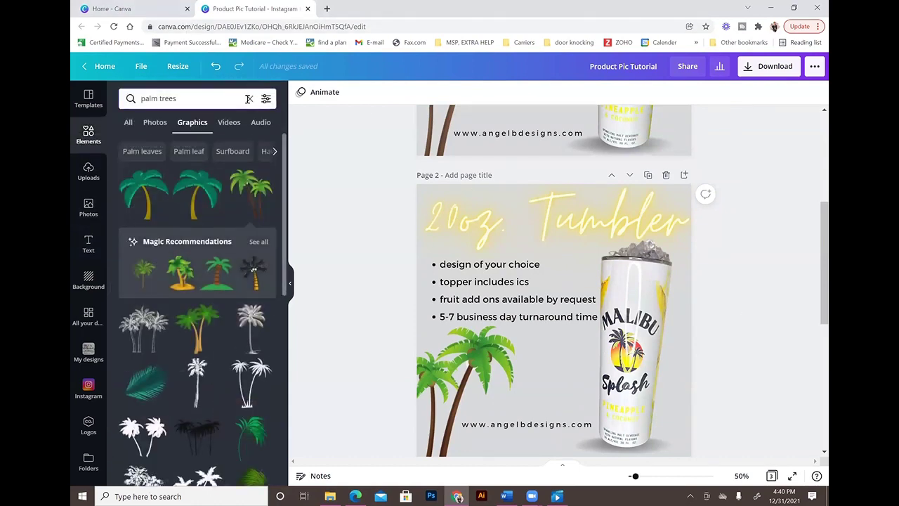
{"action": "left_click", "coordinate": [249, 95]}
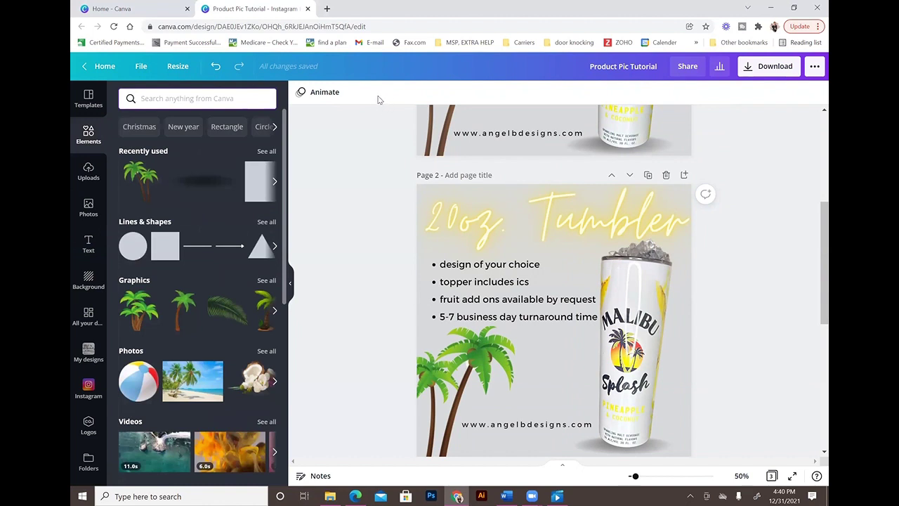
{"action": "scroll", "coordinate": [706, 272], "scroll_direction": "down", "scroll_amount": 1}
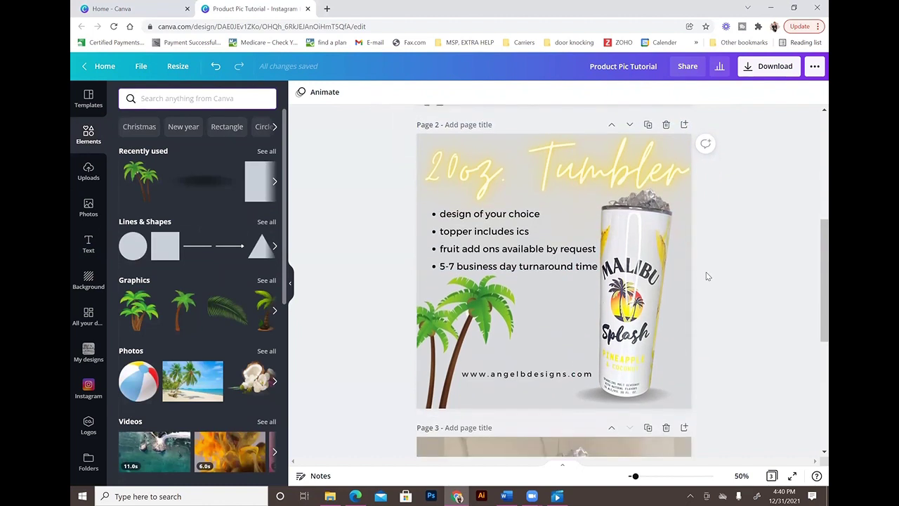